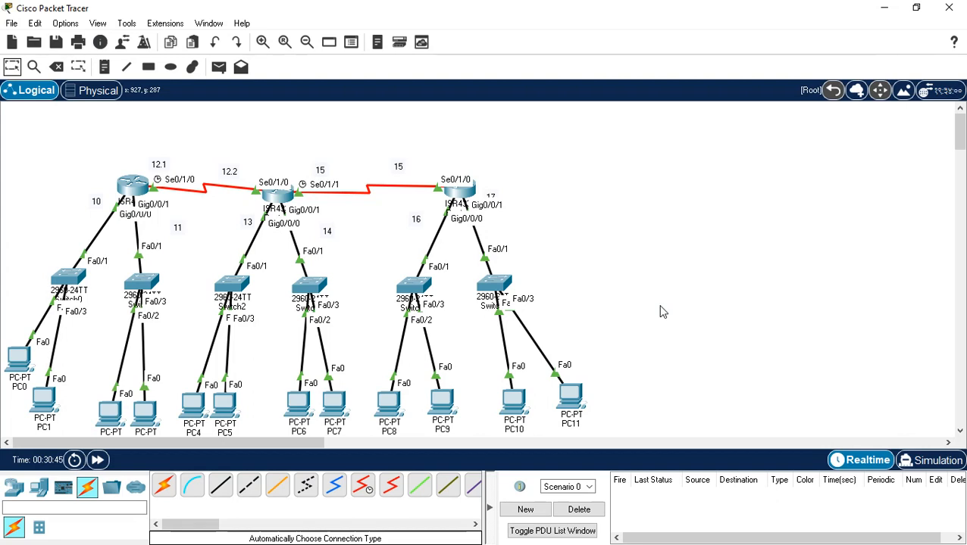
mouse_move(547, 19)
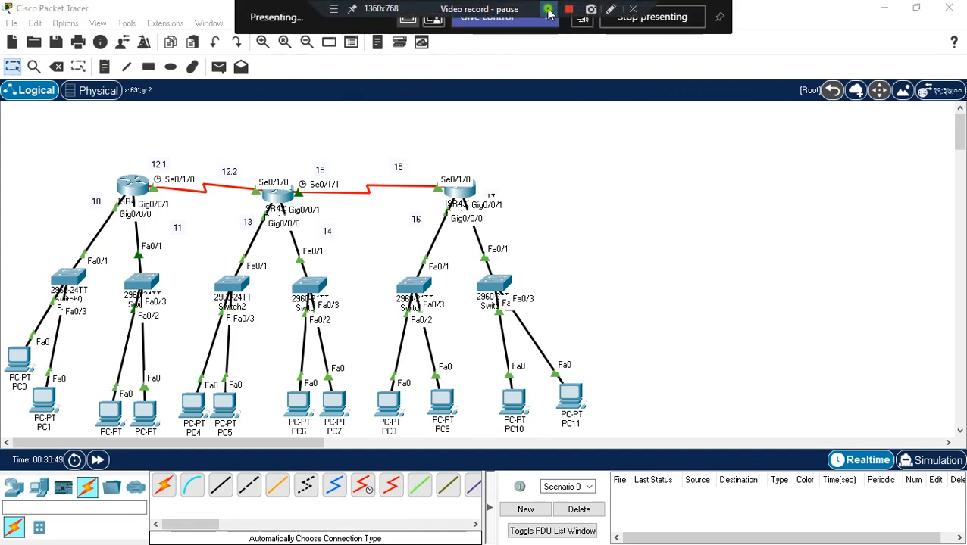
click(548, 9)
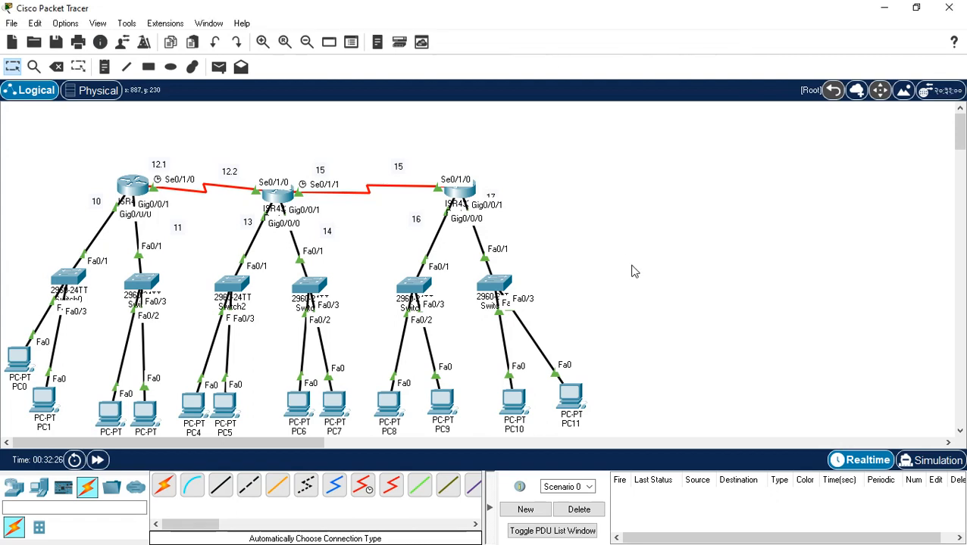
- Place a text note in the empty area beside the topology reading "10.0.0.0- 16.0.0.0" and start a second line
click(109, 71)
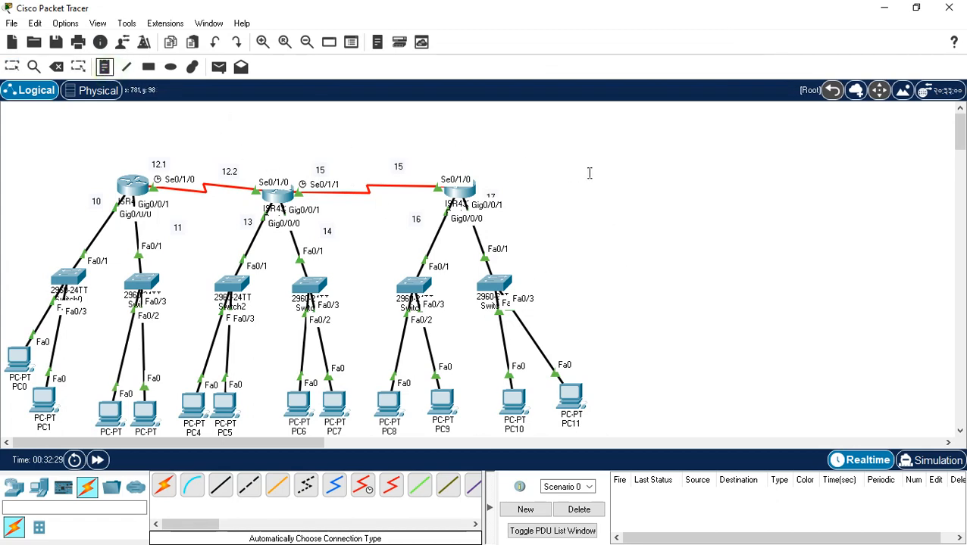
click(625, 159)
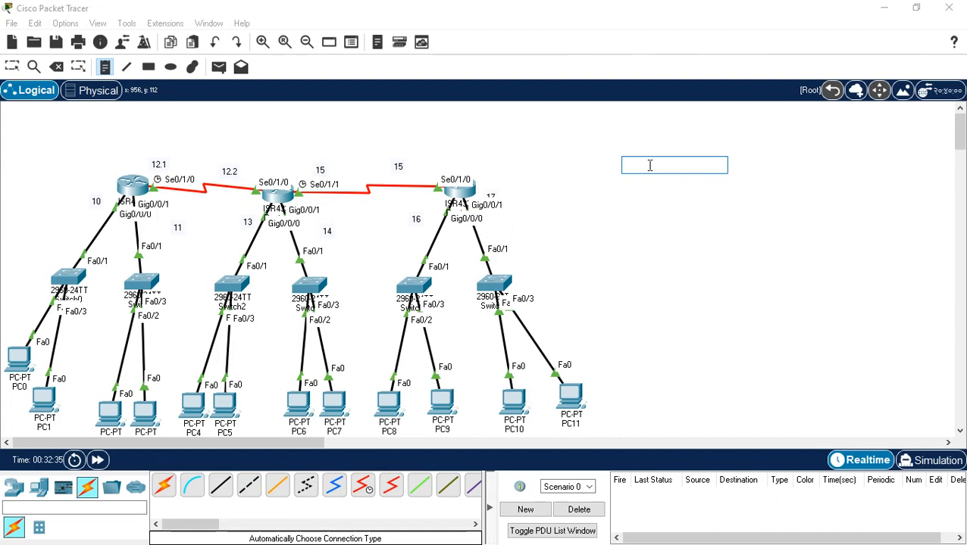
text(10.0)
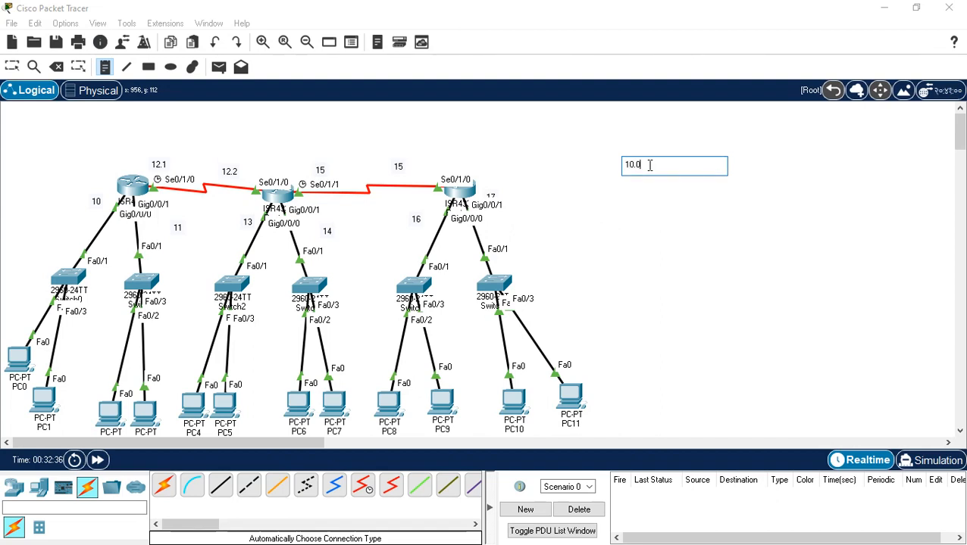
text(.0.0)
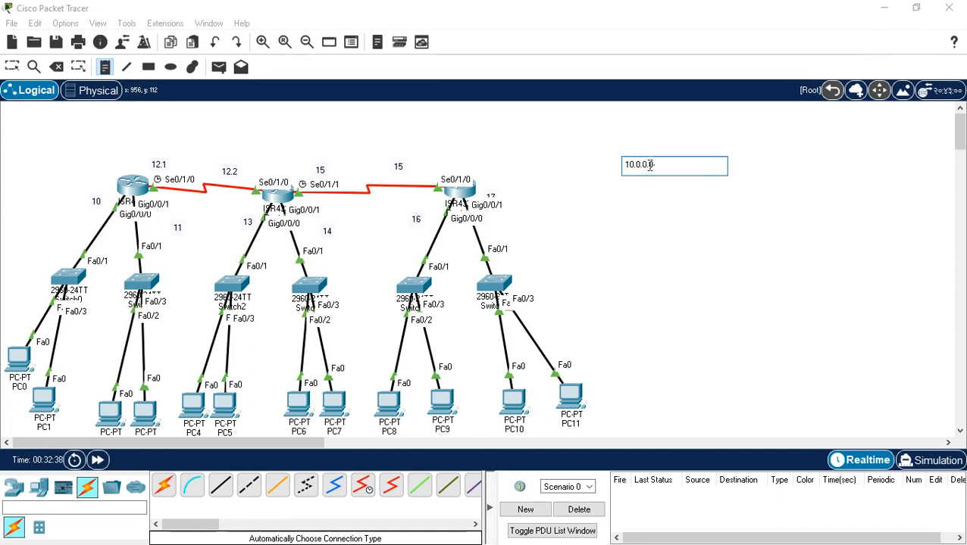
text(     16)
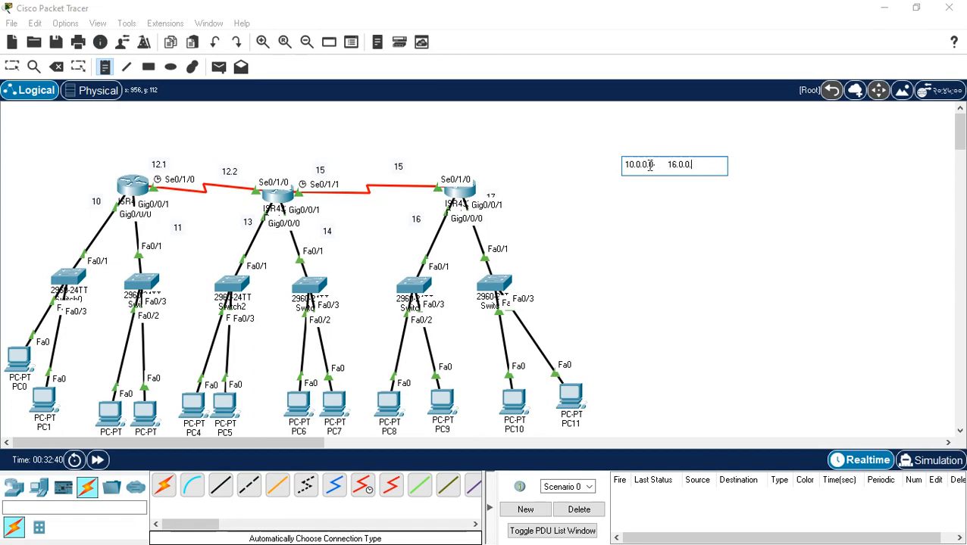
text(.0.0.0)
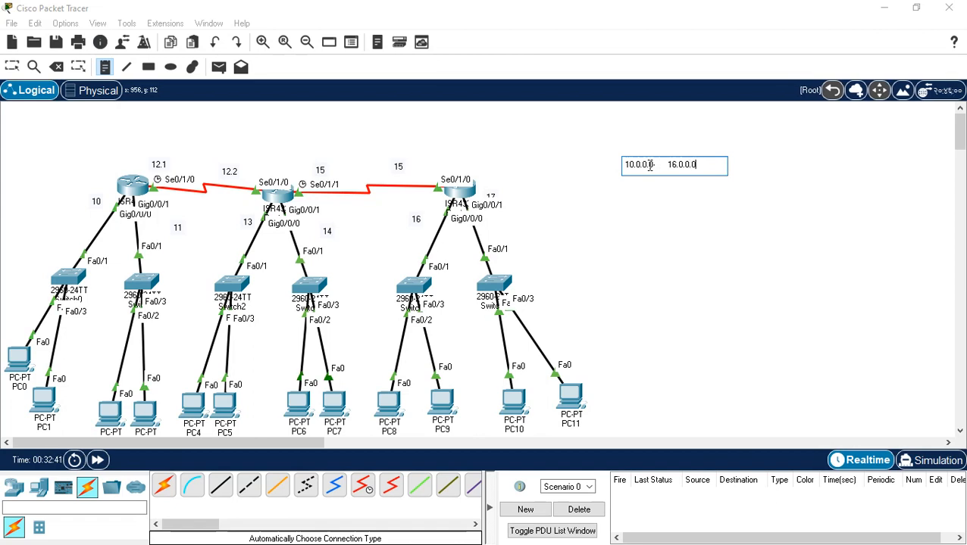
key(Return)
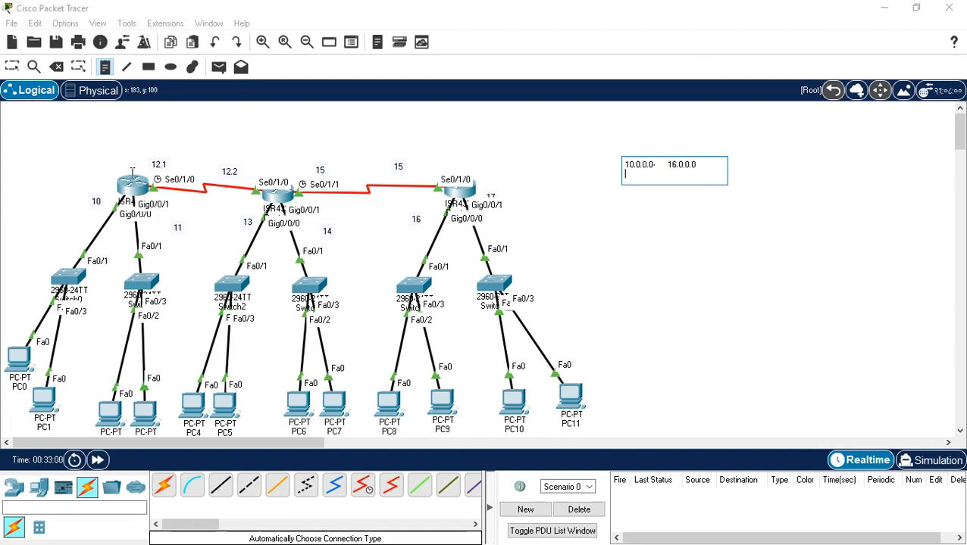
- Change the first network address in the note to 13.0.0.0
click(625, 164)
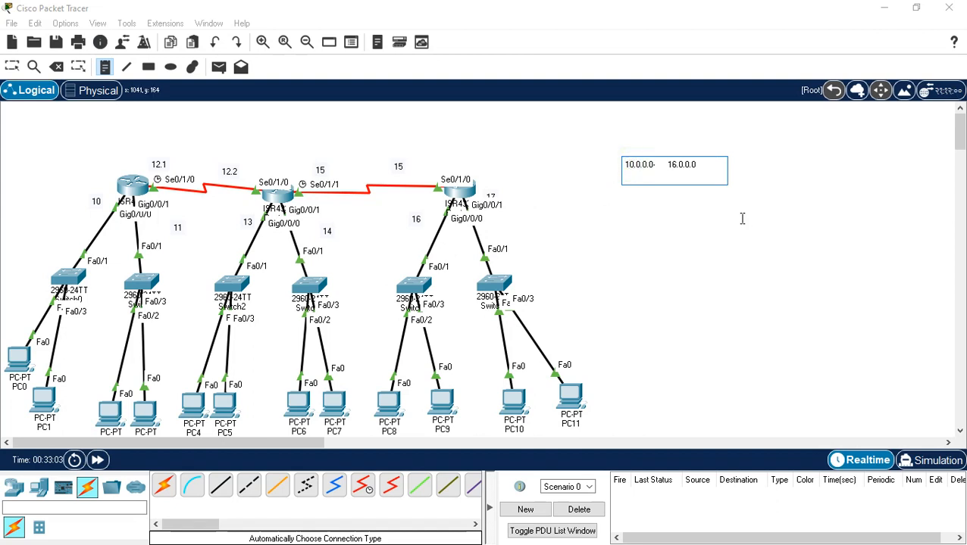
key(BackSpace)
text(3)
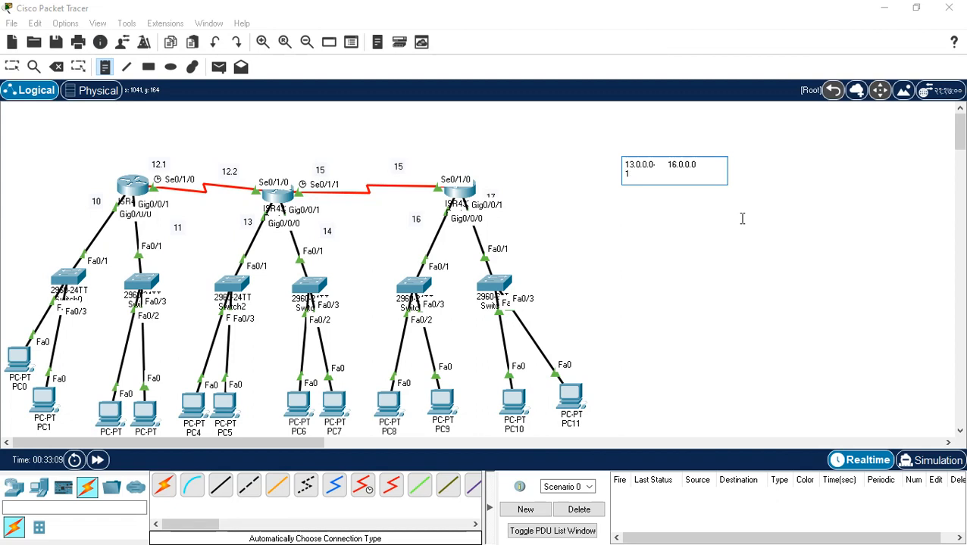
- Add a second line "14.0.0.0- 17.0.0.0" to the note and finish placing notes
text(0)
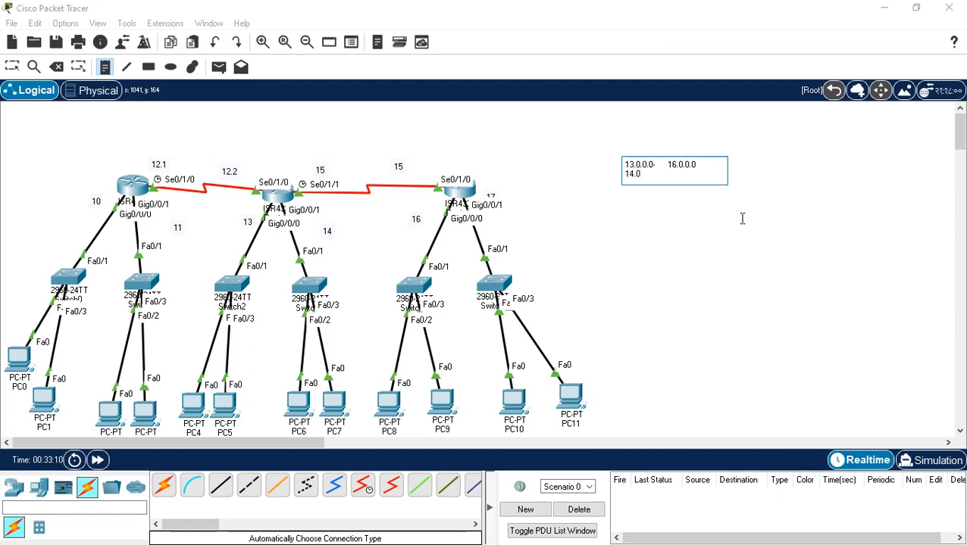
text(.0.0)
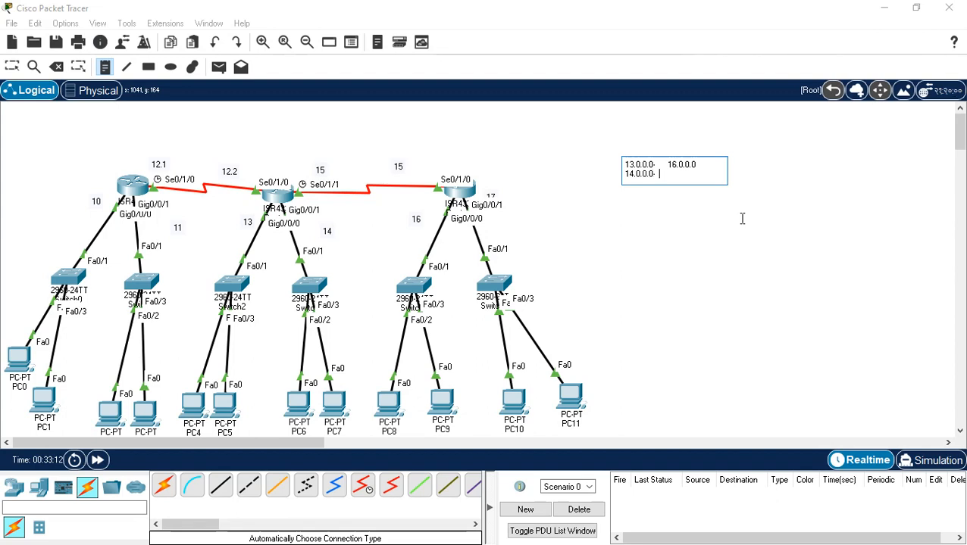
text(-	1)
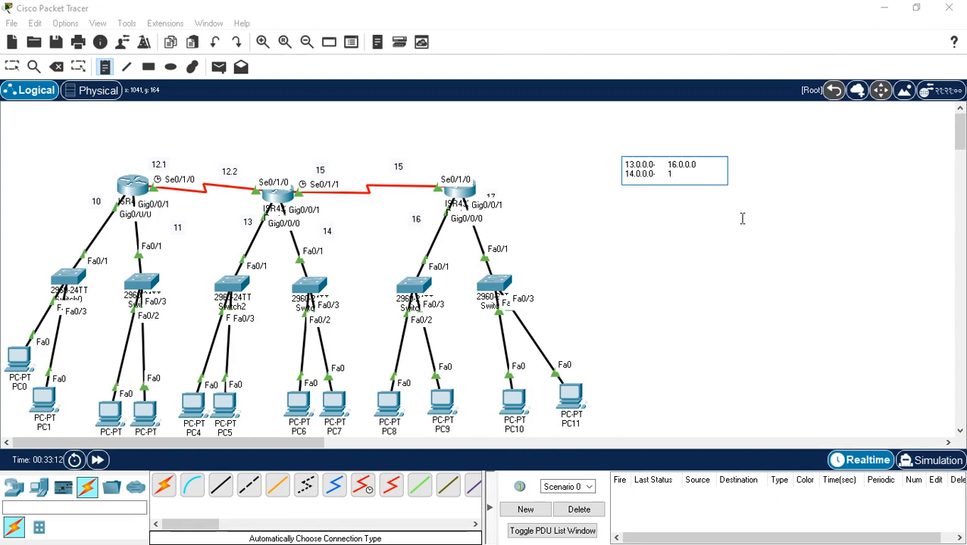
text(7.0.0.0)
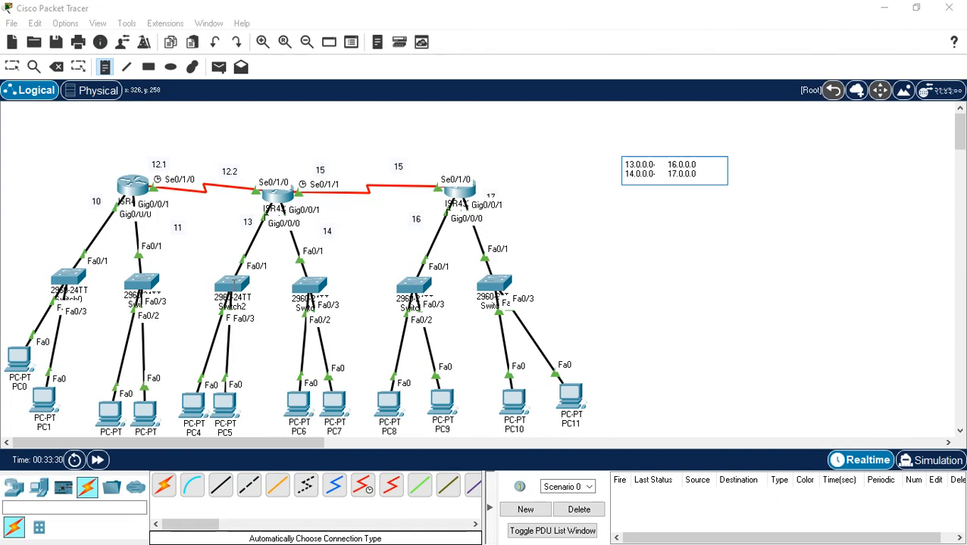
click(626, 227)
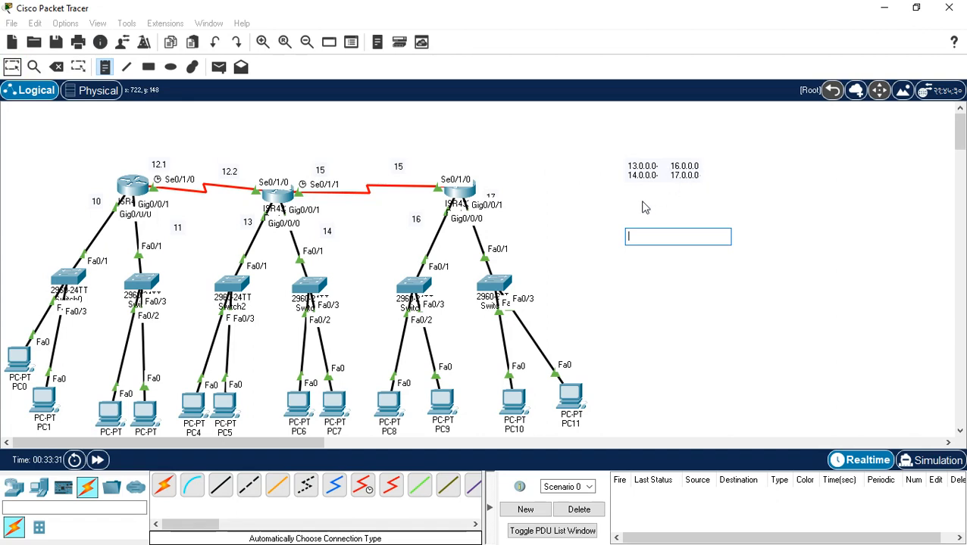
key(Escape)
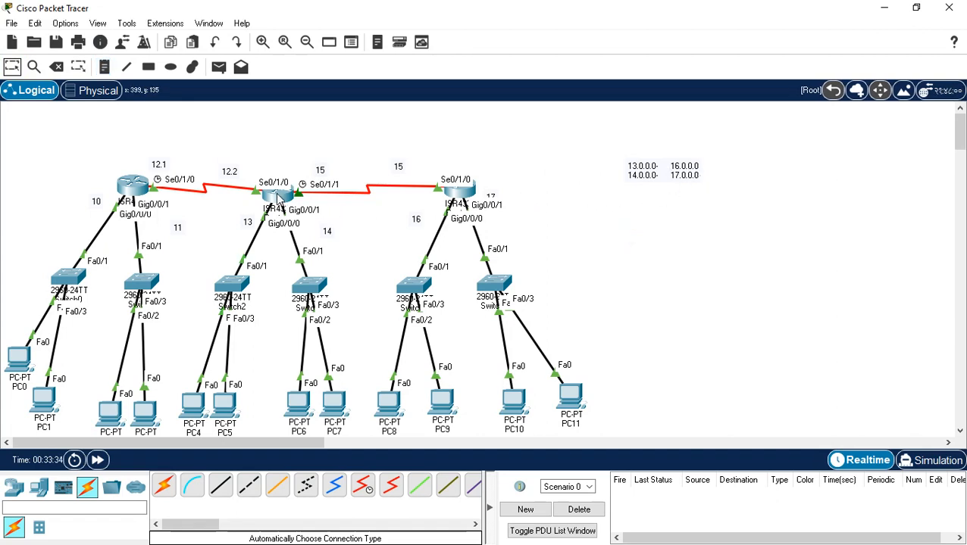
- Open the command line of the middle router (Router1) and arrange its enlarged window so the address note stays visible
click(274, 198)
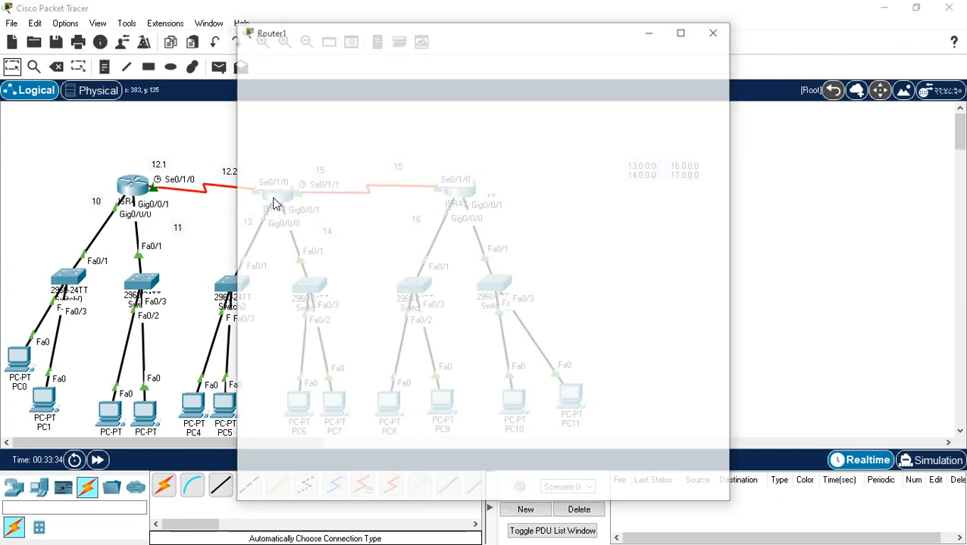
click(715, 31)
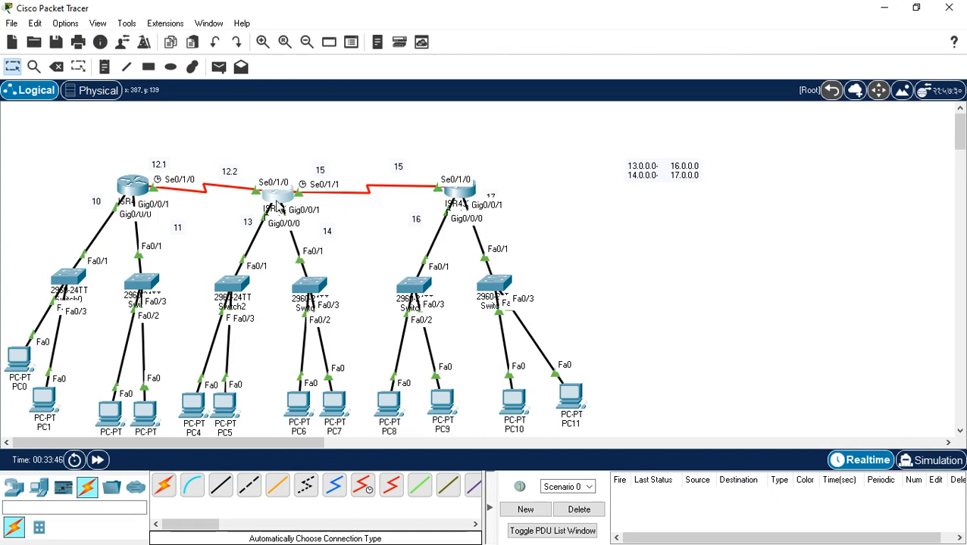
mouse_move(279, 207)
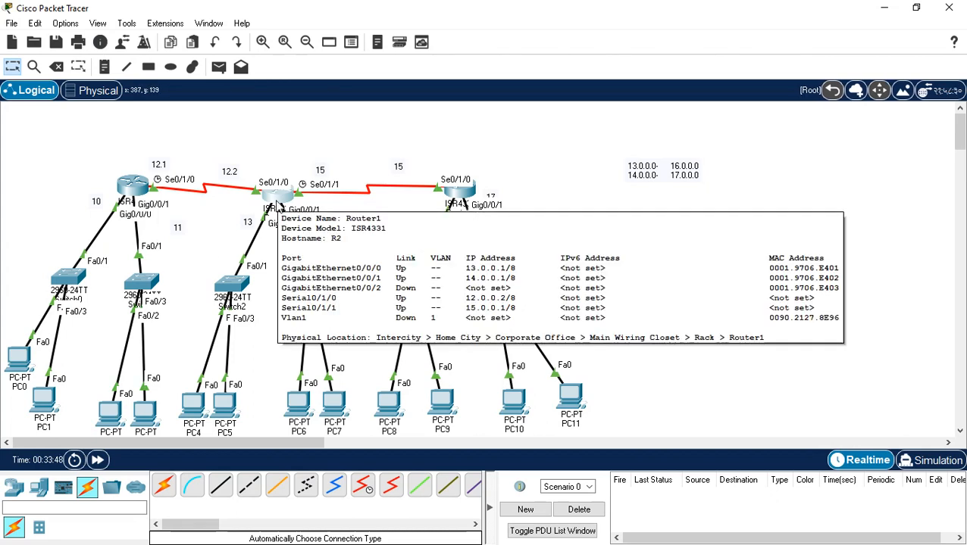
click(273, 203)
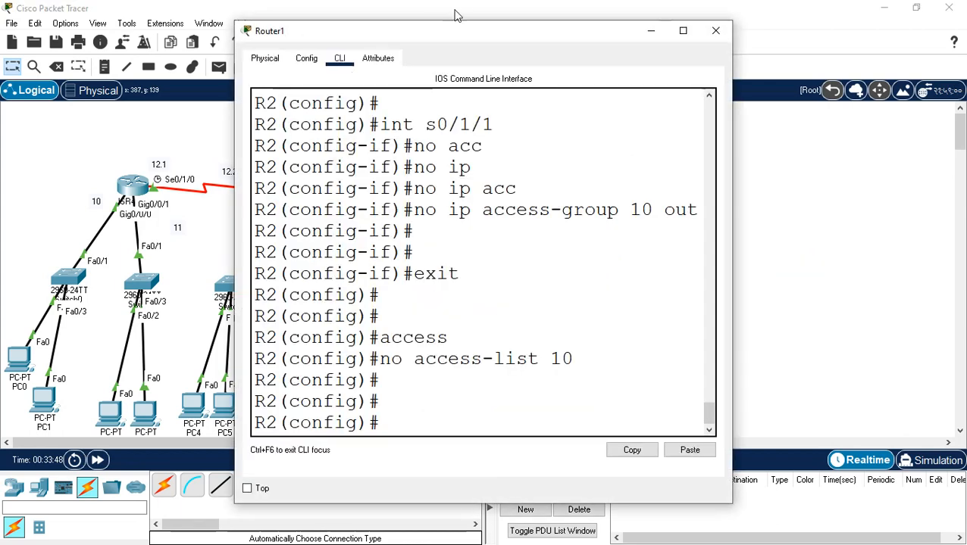
drag(437, 38, 213, 22)
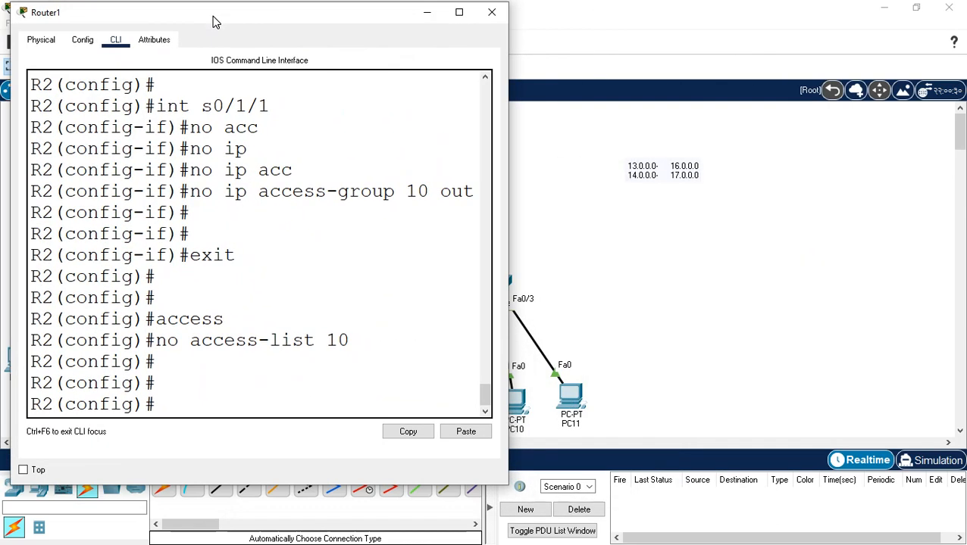
drag(506, 485, 600, 522)
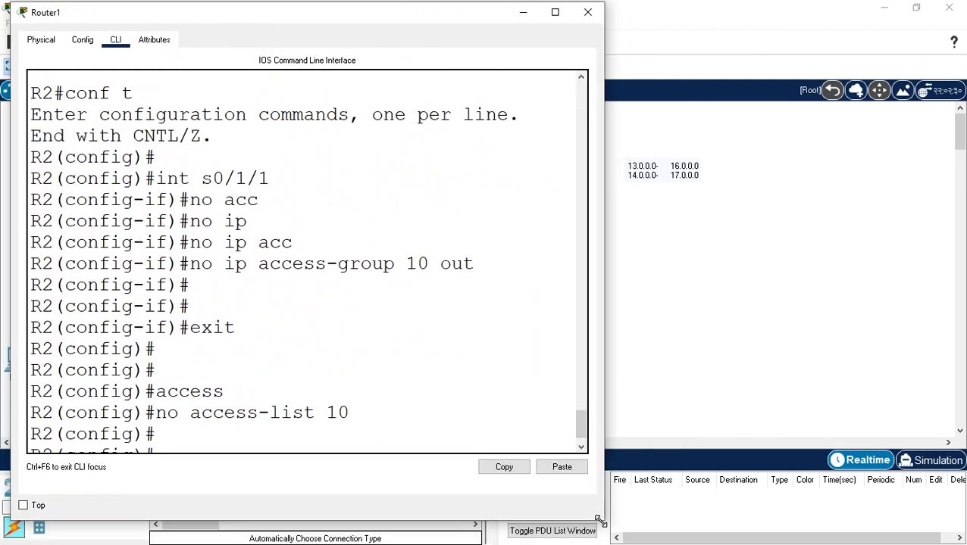
click(250, 440)
key(Return)
key(Return)
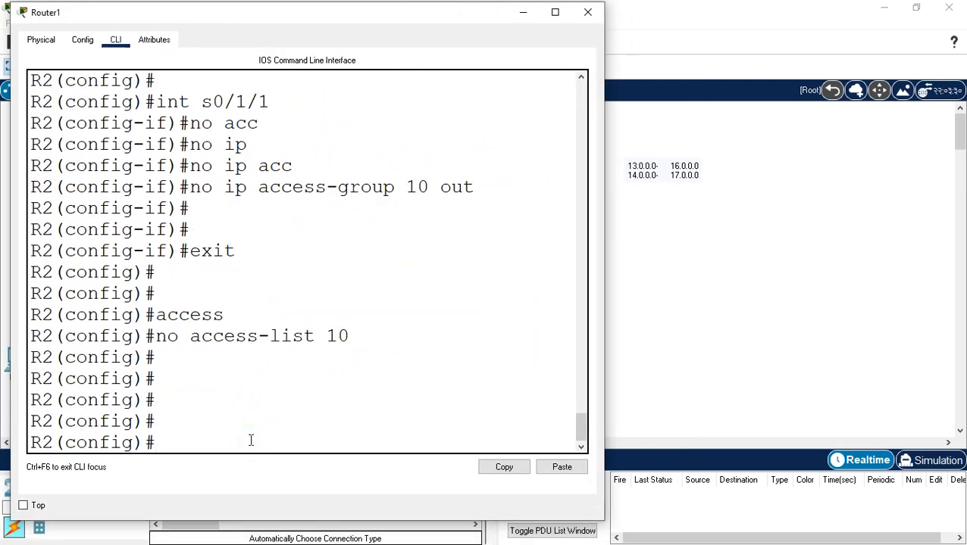
key(Return)
key(Return)
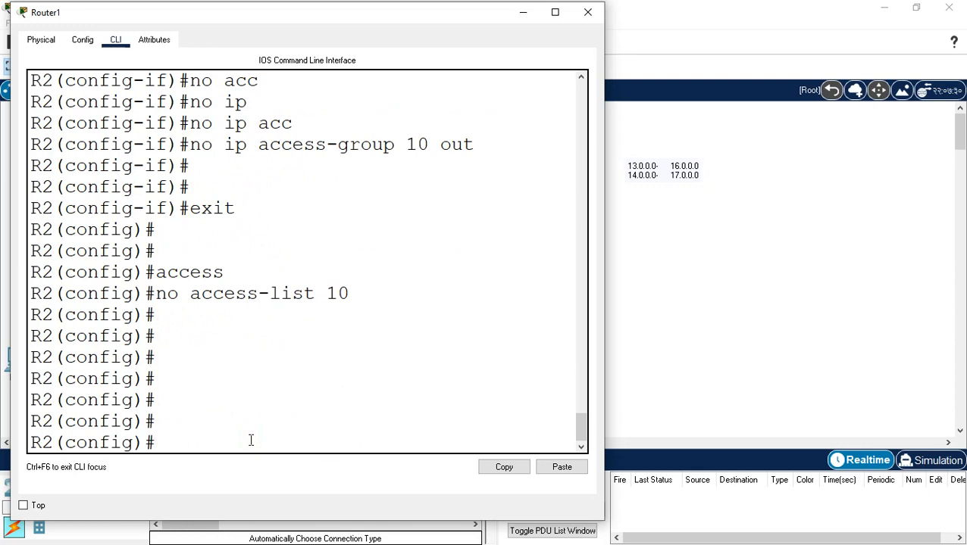
- Begin an "access-list 101 deny ip" command on R2 and enlarge the router window without covering the note
text(acc)
key(Tab)
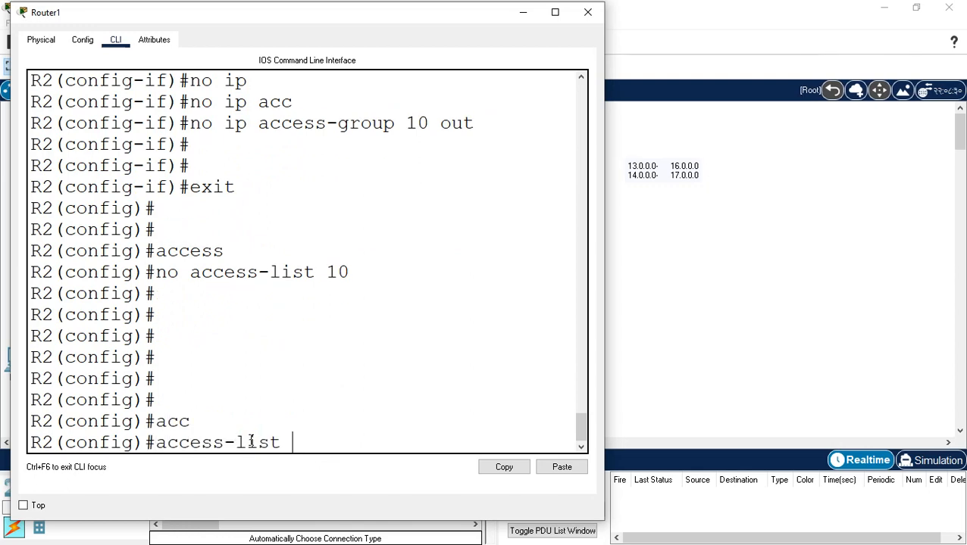
text(101)
text(deny )
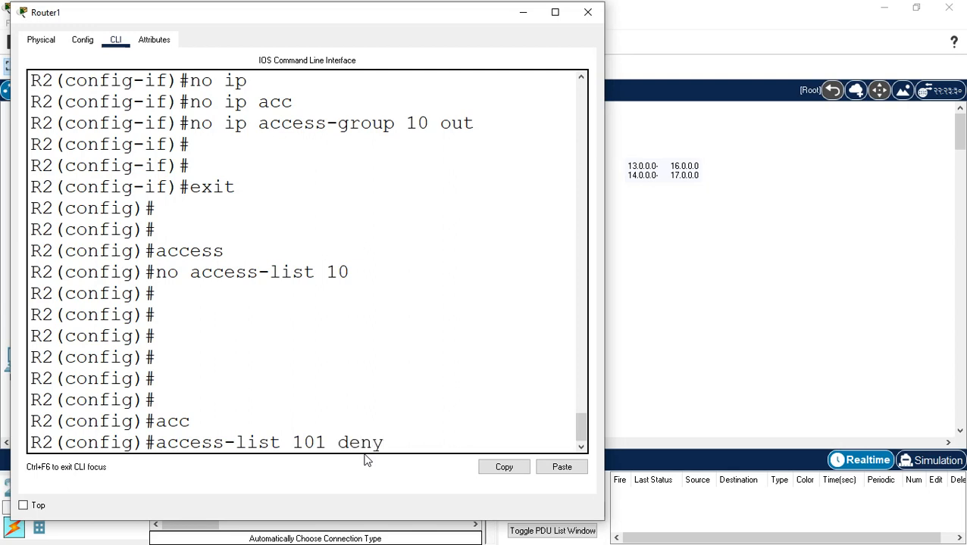
text(ip)
drag(603, 523, 666, 544)
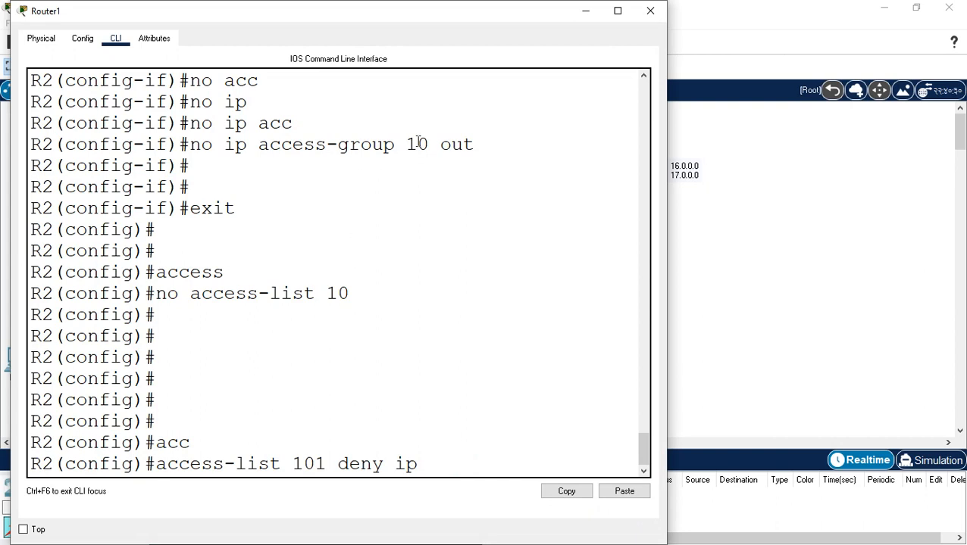
drag(667, 206, 625, 206)
click(205, 452)
text(acc access-list 101 deny ip)
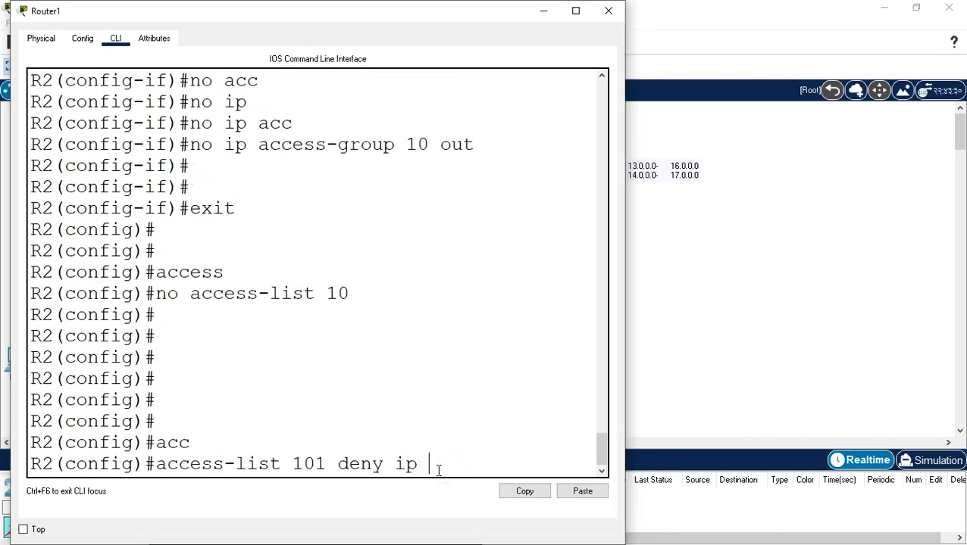
- Complete the deny rule with source 13.0.0.0 0.255.255.255 and destination 16.0.0.0 0.255.255.255, and submit it
text(13.0.0.0)
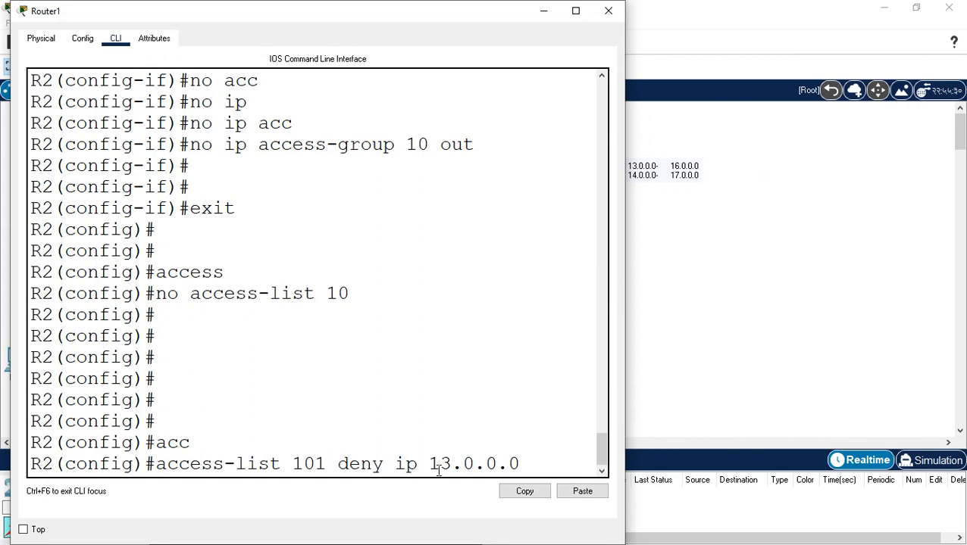
text(0.255.255.255)
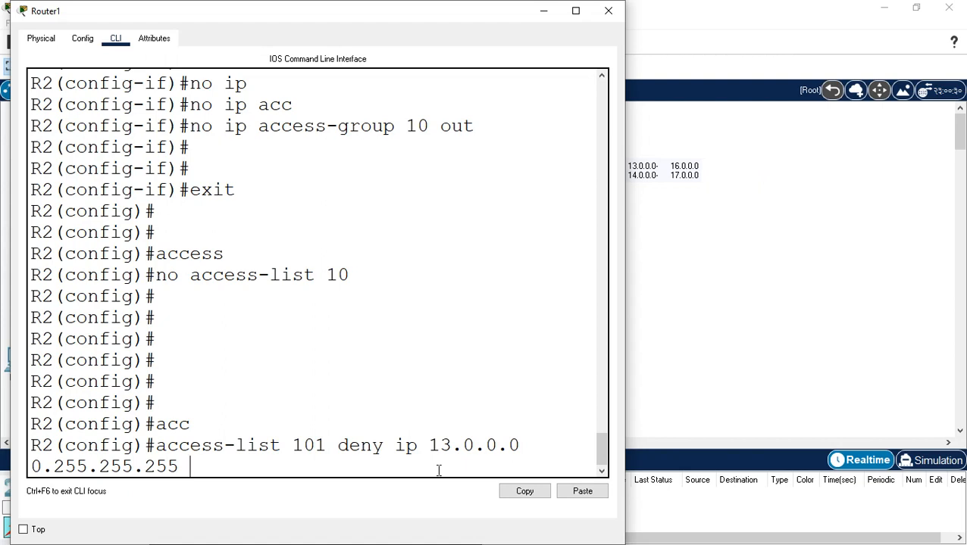
text( 16.)
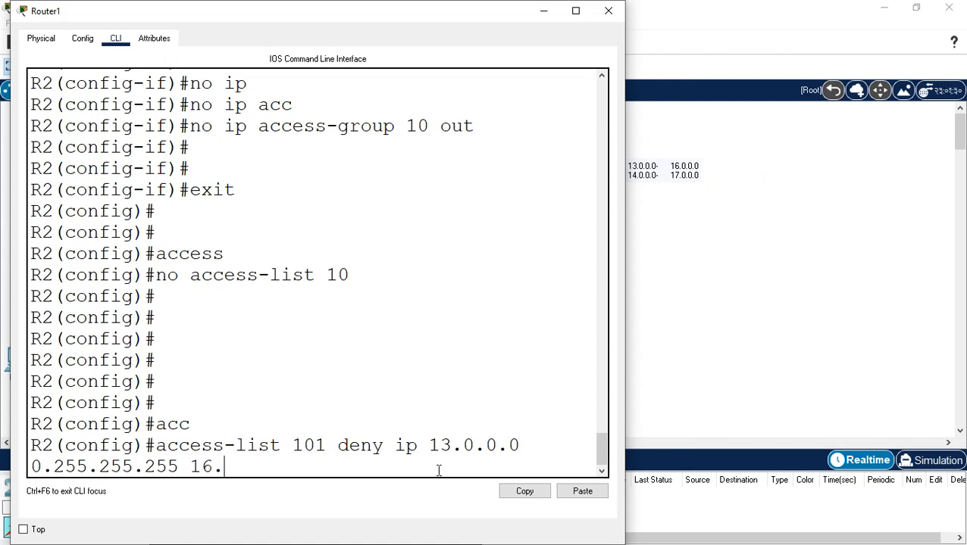
text(0.0.0)
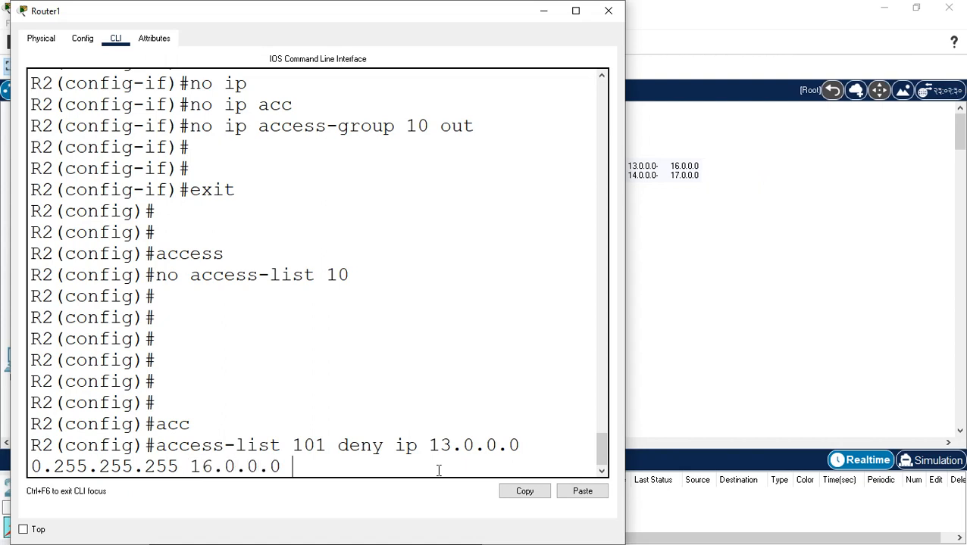
text( 0.255.255.255)
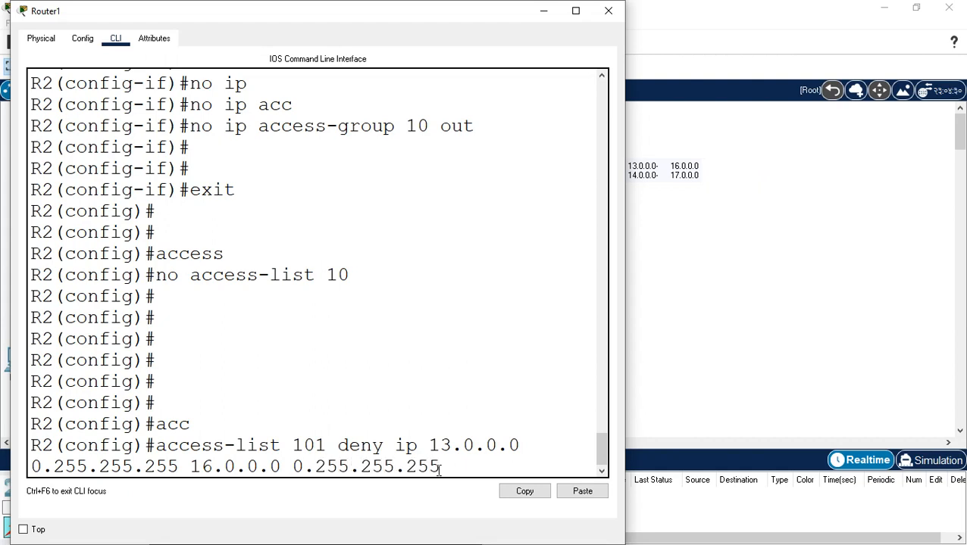
key(Return)
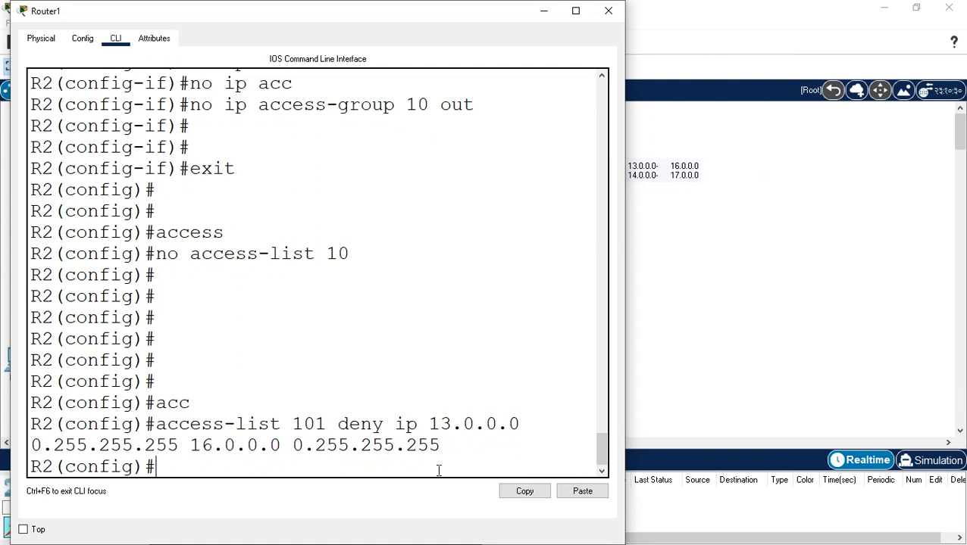
key(Up)
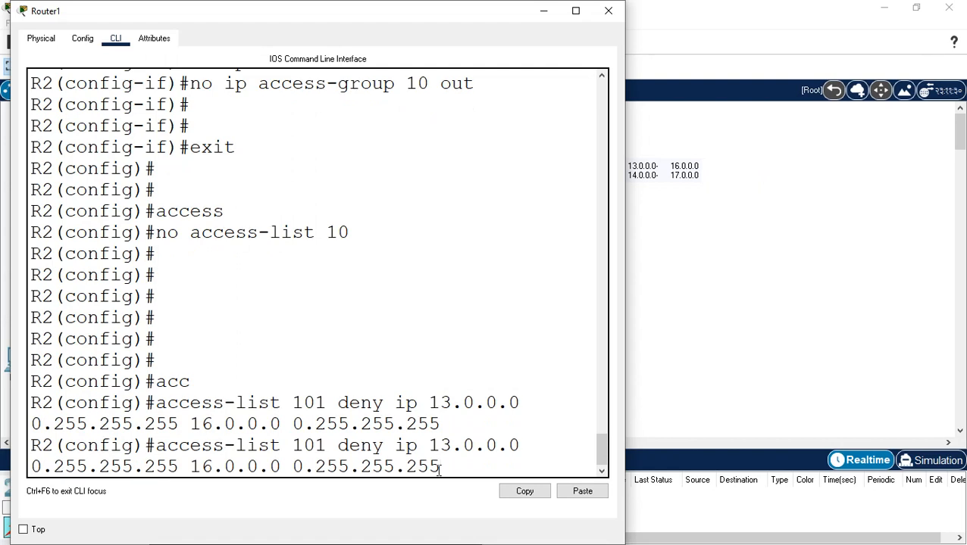
key(Left)
key(Left)
key(Left)
key(Left)
key(Left)
key(Left)
key(Left)
key(Left)
key(Left)
key(Left)
key(Left)
key(Left)
key(Left)
key(Left)
key(Left)
key(Left)
key(Left)
key(Left)
key(Left)
key(Left)
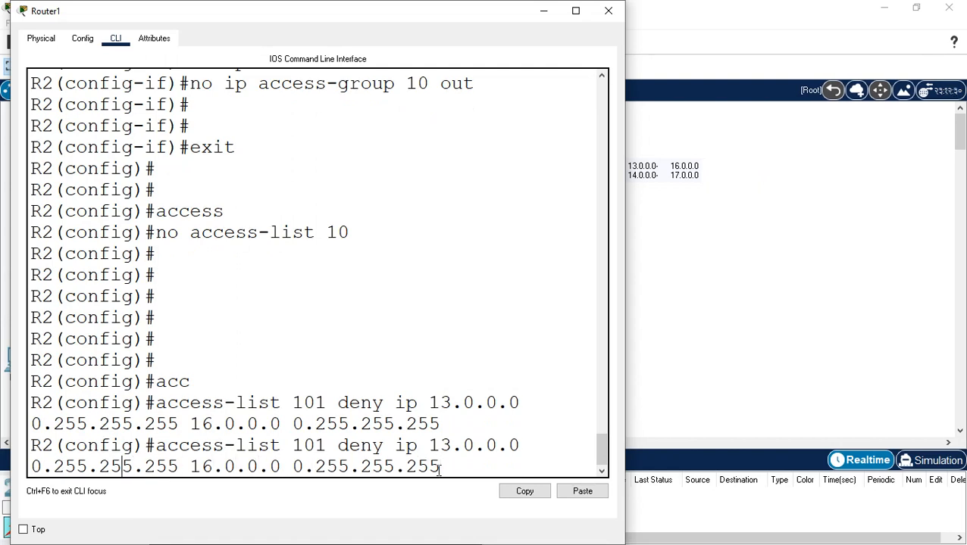
key(Left)
key(Left)
key(Left)
key(Left)
key(Left)
key(Left)
key(Left)
key(Left)
key(Left)
key(Left)
key(Left)
key(Left)
key(Left)
key(Left)
key(BackSpace)
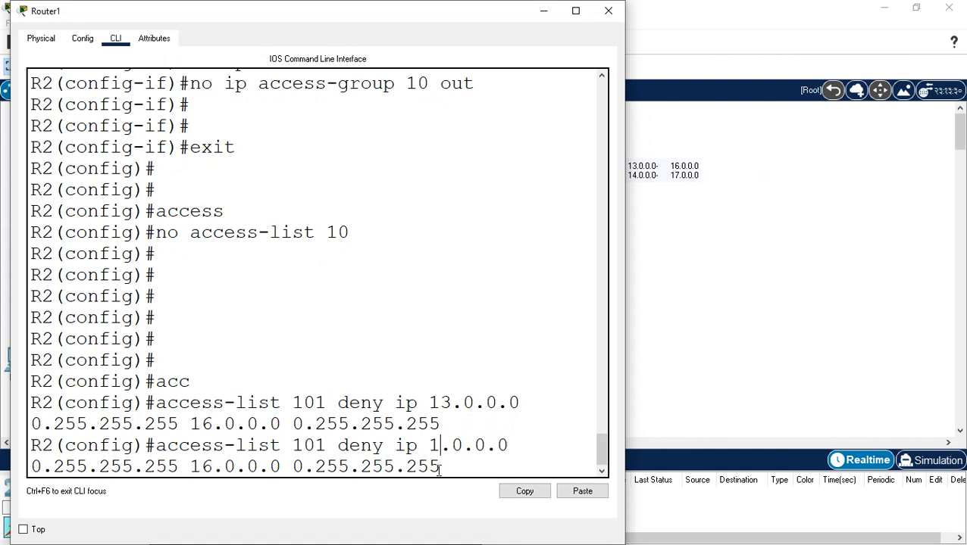
text(4)
key(Down)
key(Up)
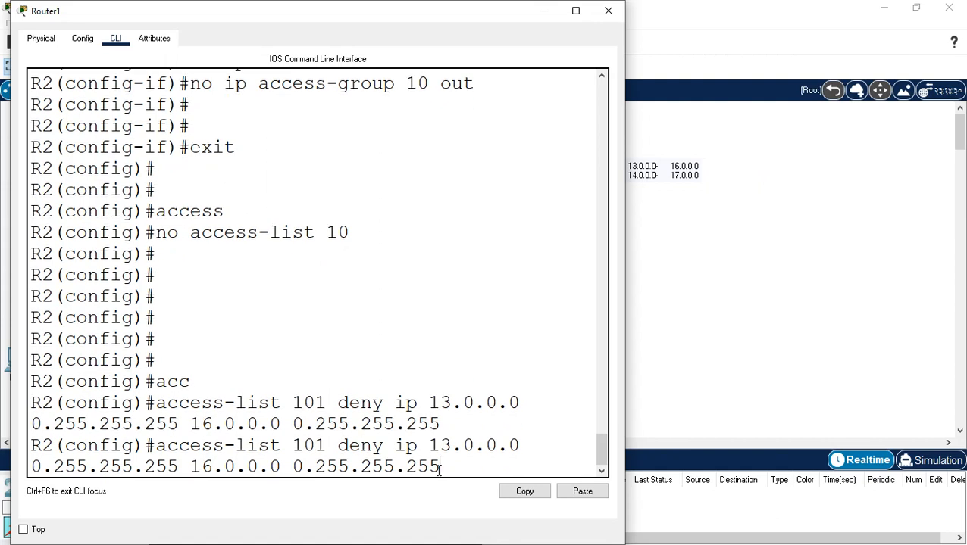
key(Up)
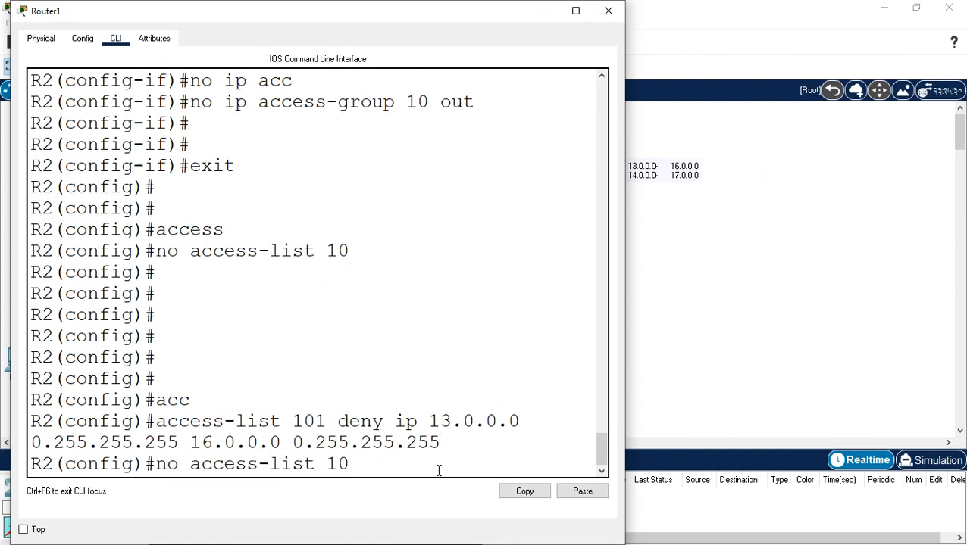
- Recall the last access-list 101 deny rule and change its source network to 14.0.0.0
key(Down)
key(Left)
key(Left)
key(Left)
key(Left)
key(Left)
key(Left)
key(Left)
key(Left)
key(Left)
key(Left)
key(Left)
key(Left)
key(Left)
key(Left)
key(Left)
key(Left)
key(Left)
key(Left)
key(Left)
key(Left)
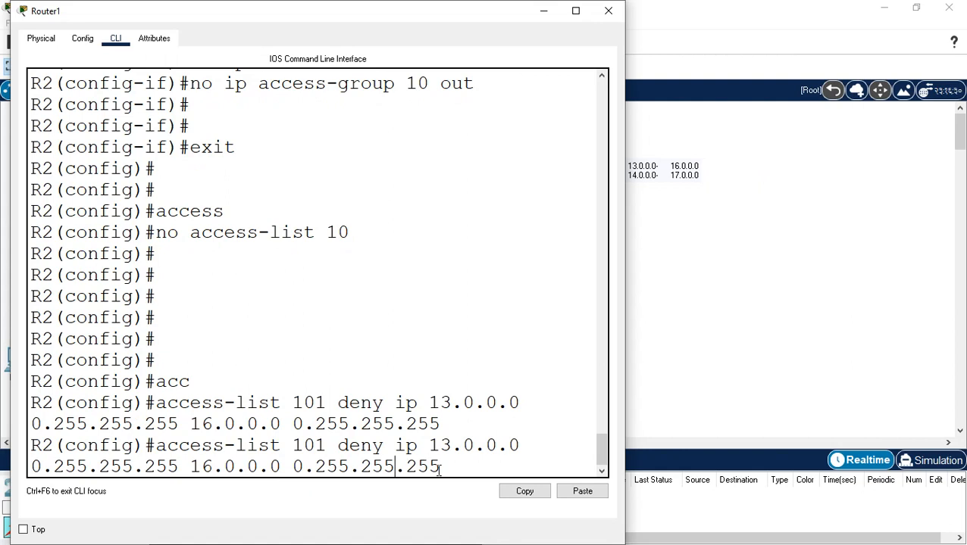
key(Left)
key(Left)
key(Left)
key(Left)
key(Left)
key(Left)
key(Left)
key(Left)
key(Left)
key(Left)
key(Left)
key(Left)
key(Left)
key(Left)
key(Left)
key(Left)
key(Left)
key(Left)
key(Left)
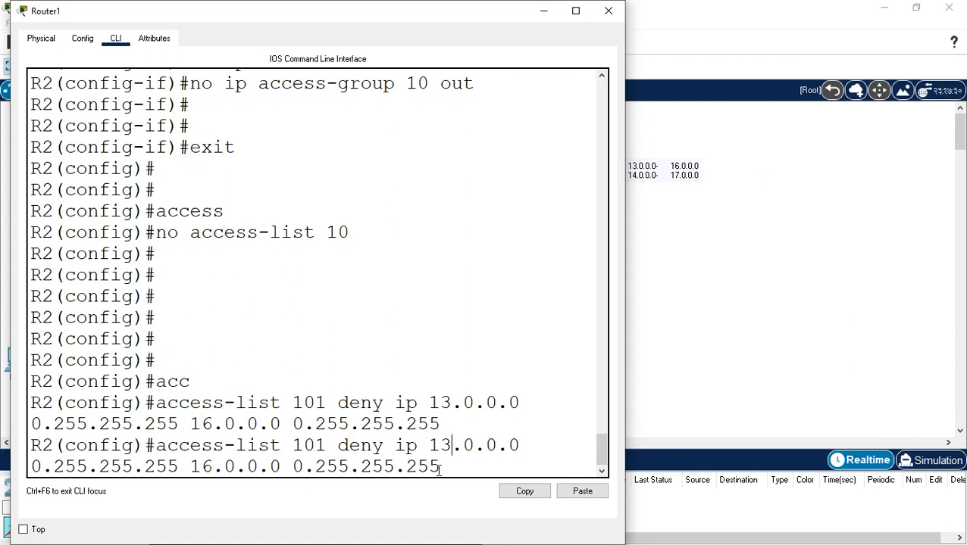
key(BackSpace)
text(4)
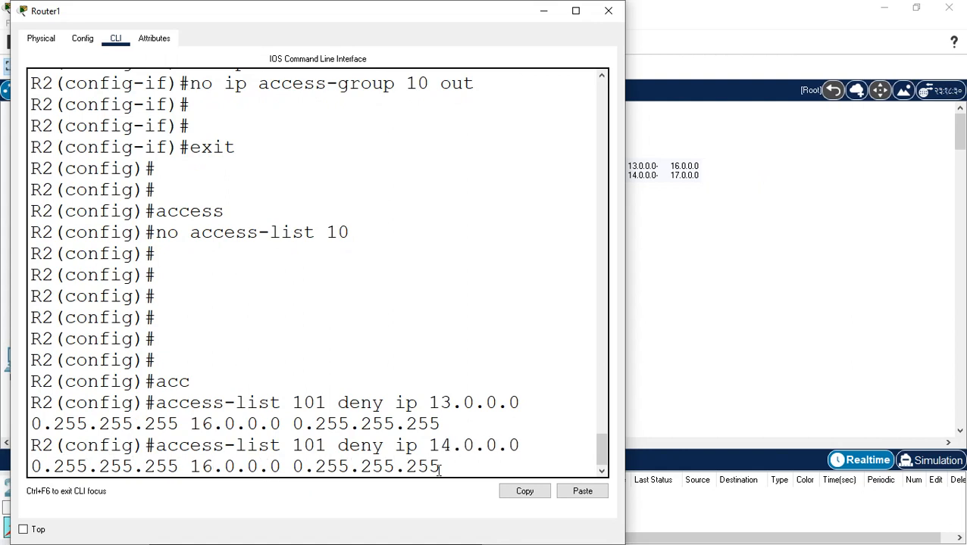
- Change the recalled deny rule's destination network to 17.0.0.0 and submit the rule
key(Right)
key(Right)
key(Right)
key(Right)
key(Right)
key(Right)
key(Right)
key(Right)
key(Right)
key(Right)
key(Right)
key(Right)
key(Right)
key(Right)
key(Right)
key(Right)
key(Right)
key(Right)
key(Right)
key(Right)
key(BackSpace)
text(7)
key(Return)
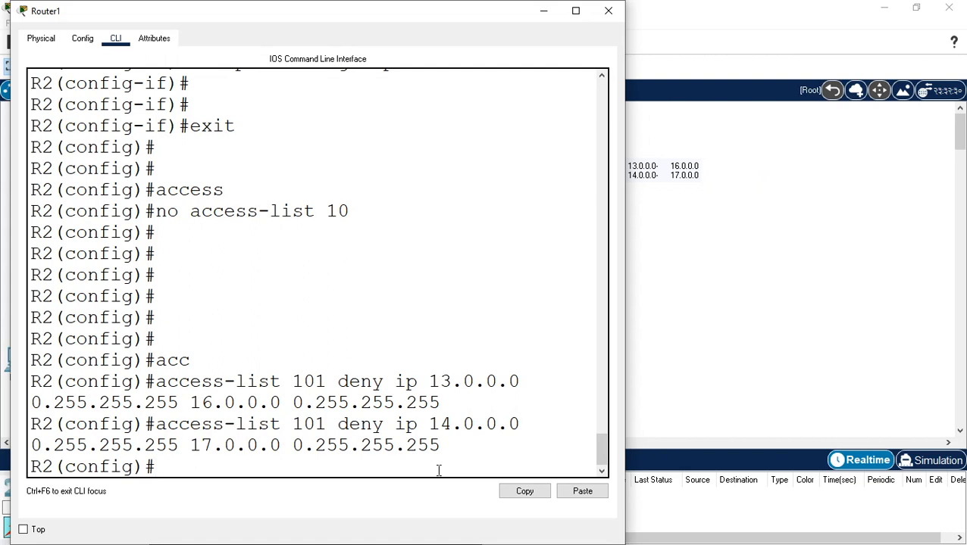
- Try to add a rule permitting all other traffic with "access-list 101 permit any any"
text(acc)
key(Tab)
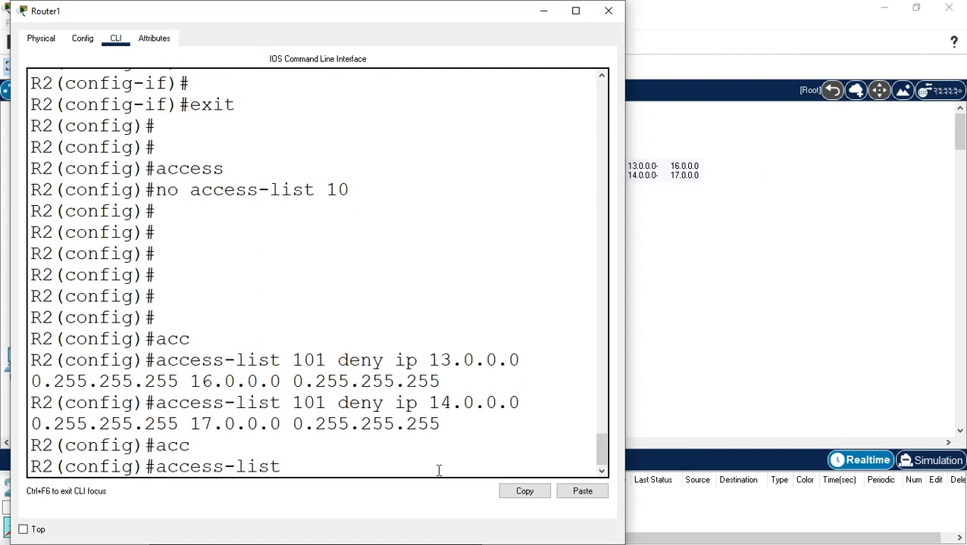
text(101 pe)
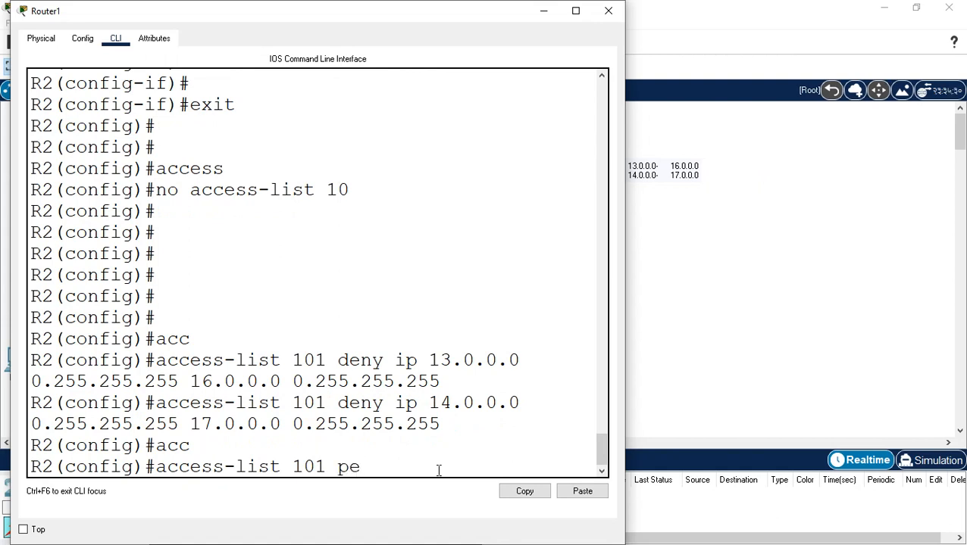
text(rmit )
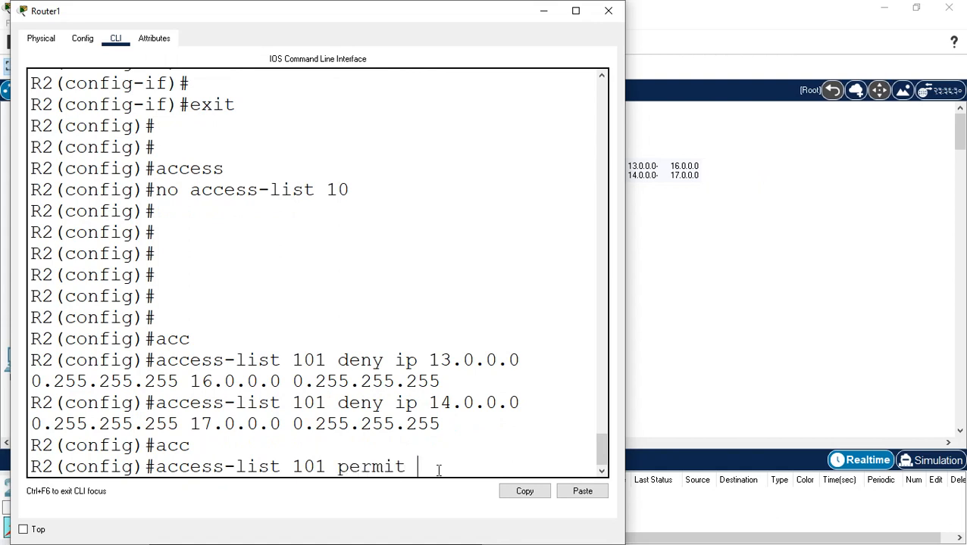
text(any)
text(any any)
key(Return)
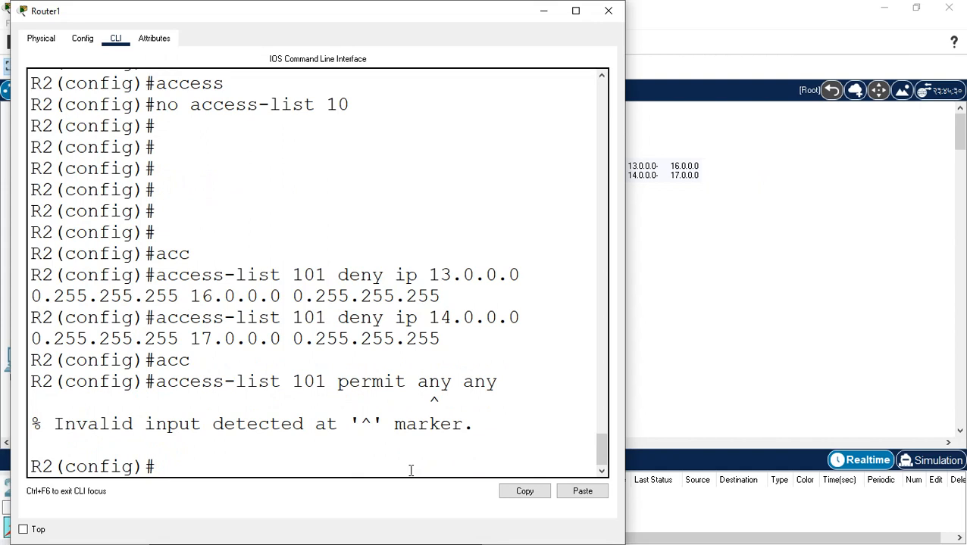
- Recall the permit rule and try to submit it as "access-list 101 ip permit any any"
key(Up)
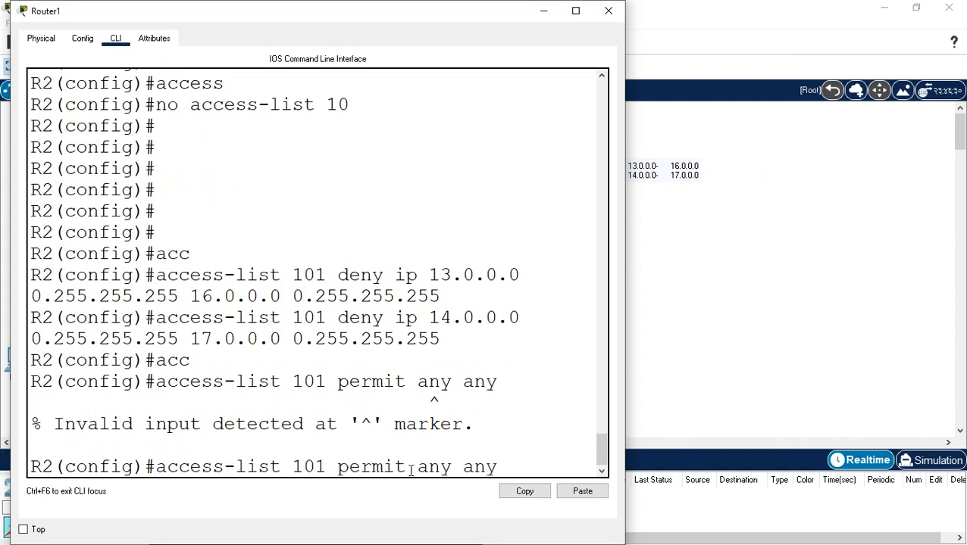
key(Left)
key(Left)
key(Left)
key(Left)
key(Left)
key(Left)
key(Left)
key(Left)
key(Left)
key(Left)
key(Left)
key(Left)
key(Left)
key(Left)
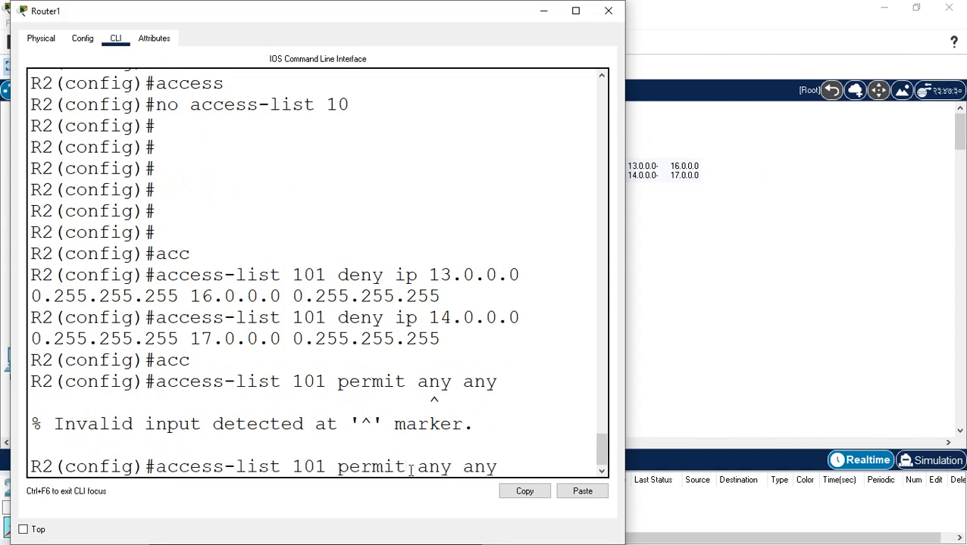
text(ip)
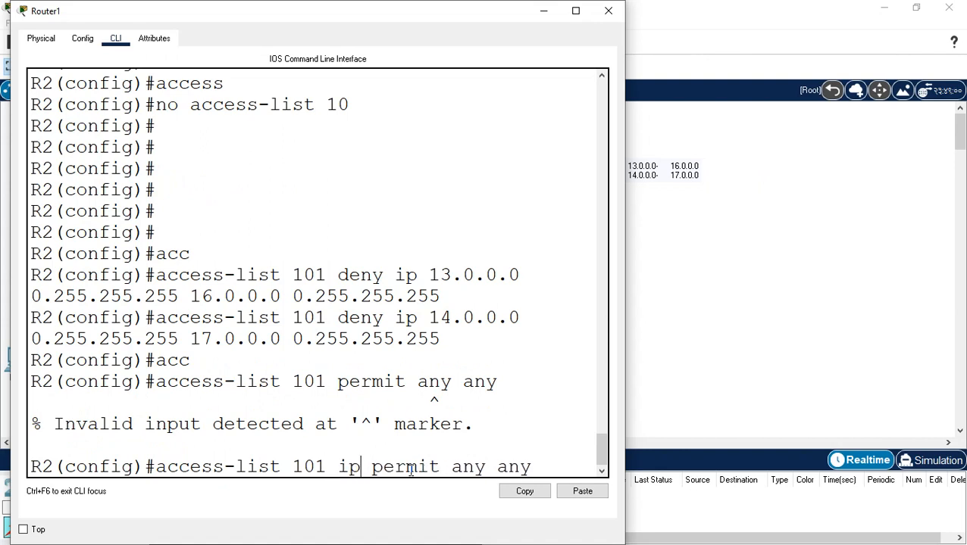
key(Return)
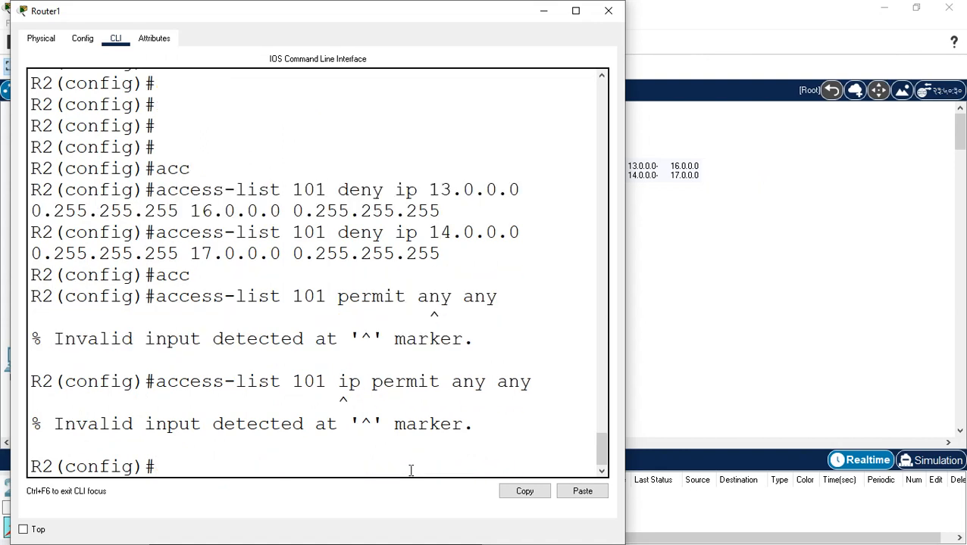
- Recall the permit rule, rearrange it as "access-list 101 permit ip any any", and submit it
key(Up)
key(Left)
key(Left)
key(Left)
key(Left)
key(Left)
key(Left)
key(Left)
key(Left)
key(Left)
key(Left)
key(Left)
key(Left)
key(Left)
key(Left)
key(Left)
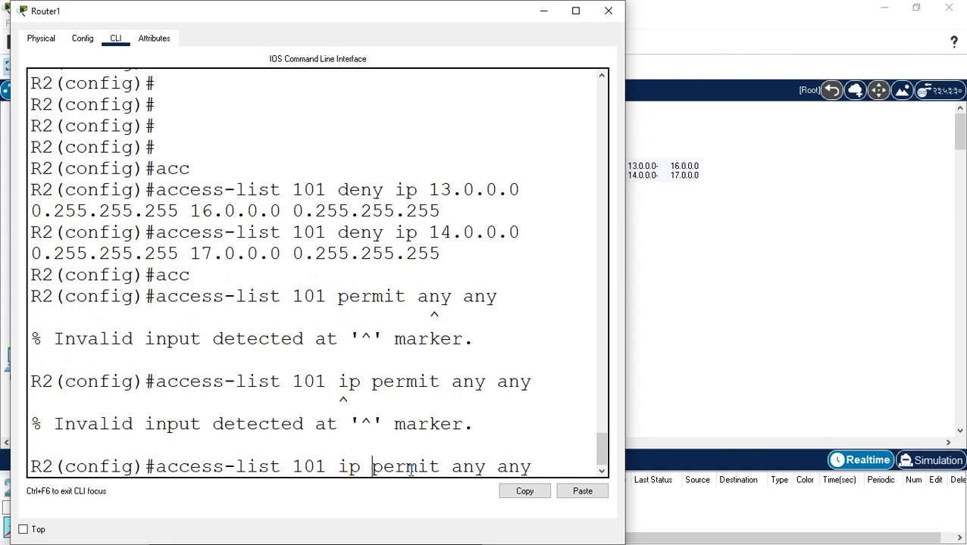
key(BackSpace)
key(BackSpace)
key(BackSpace)
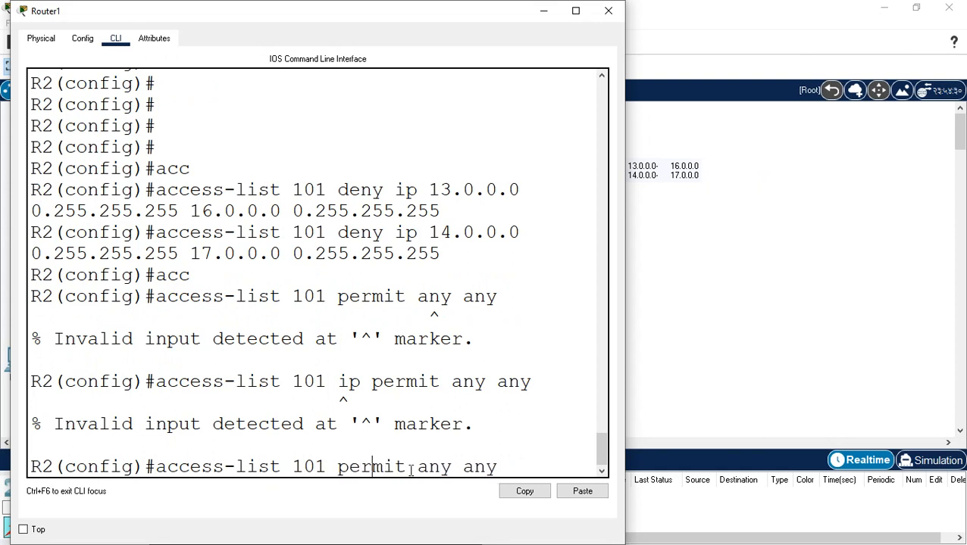
key(Right)
key(Right)
key(Right)
text(ip)
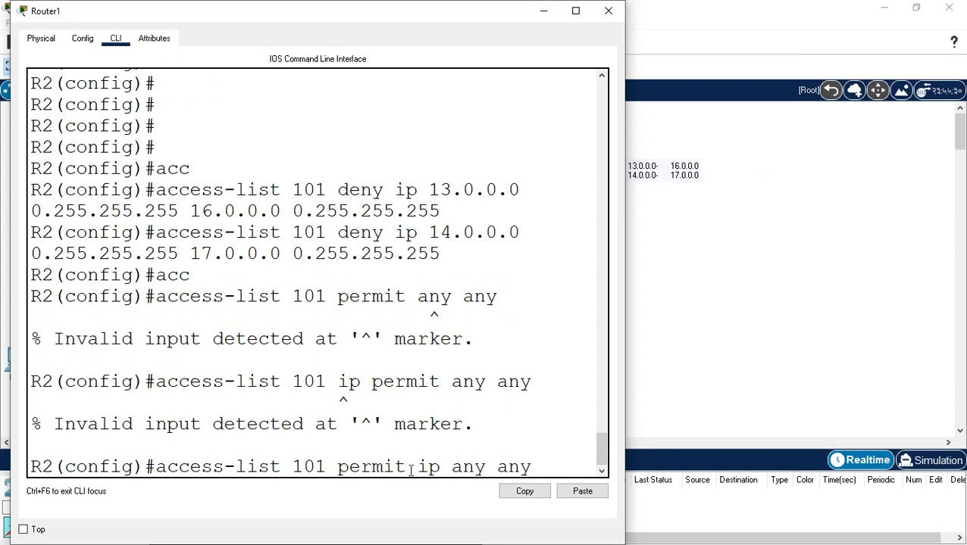
key(Return)
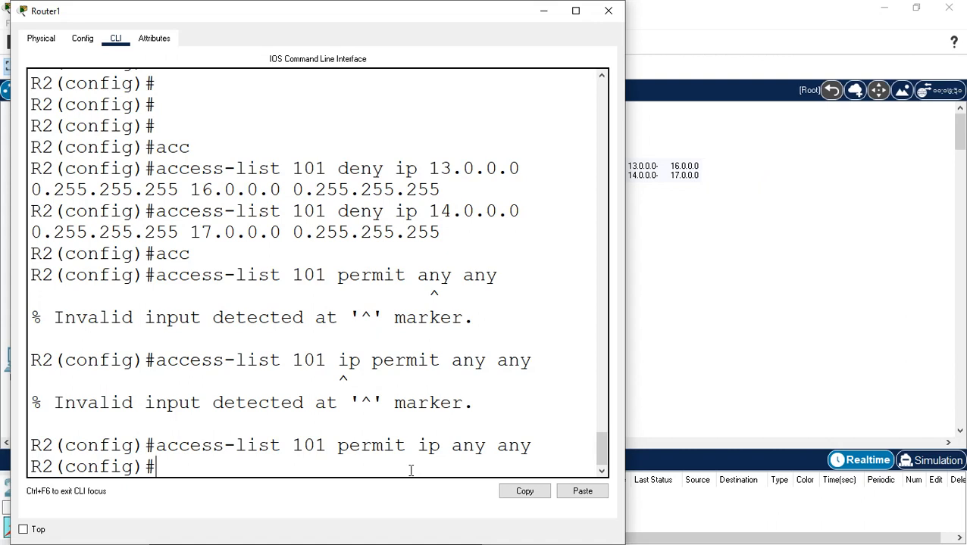
- Enter interface s0/1/1 and apply access list 101 to its outbound traffic with "ip access-group 101 out"
text(int s0/1/1)
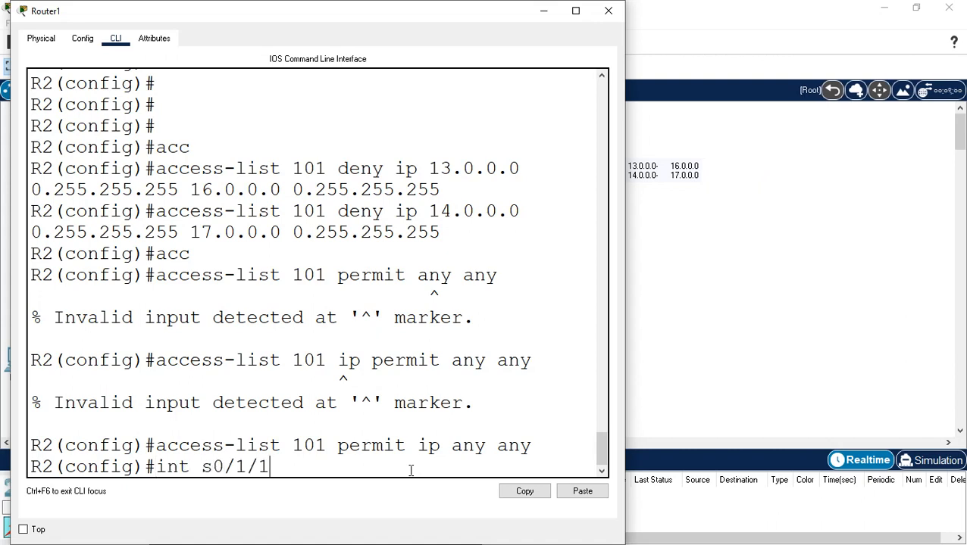
key(Return)
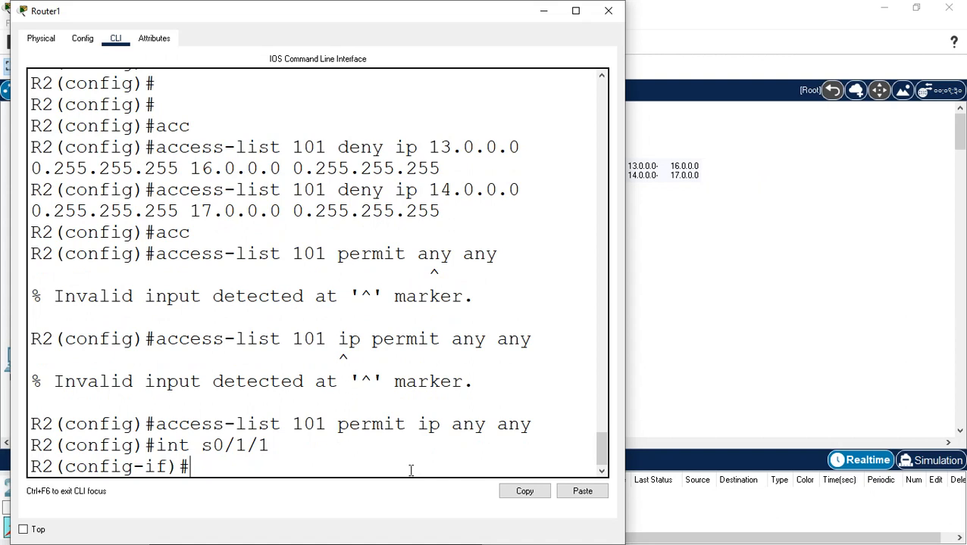
text(ip acc)
key(Tab)
text(1)
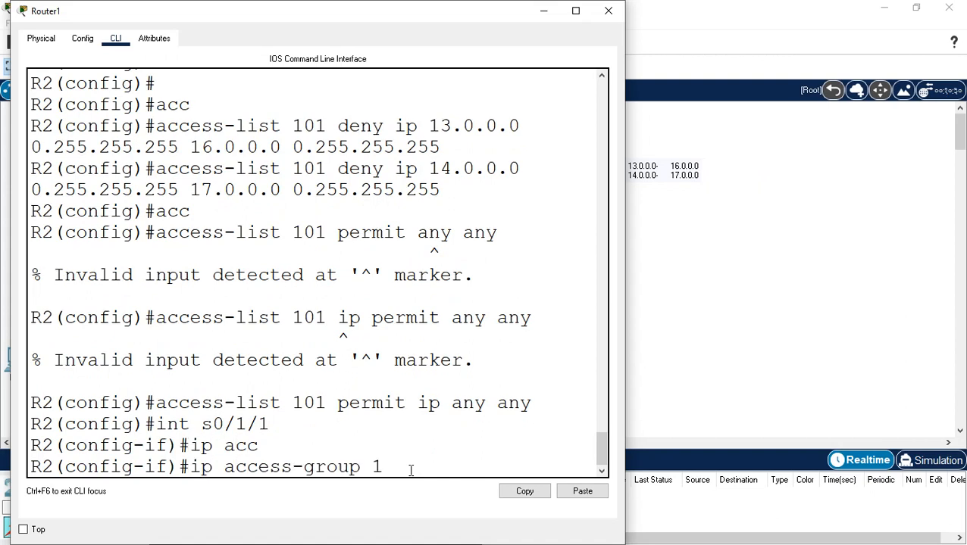
text(01 out)
key(Return)
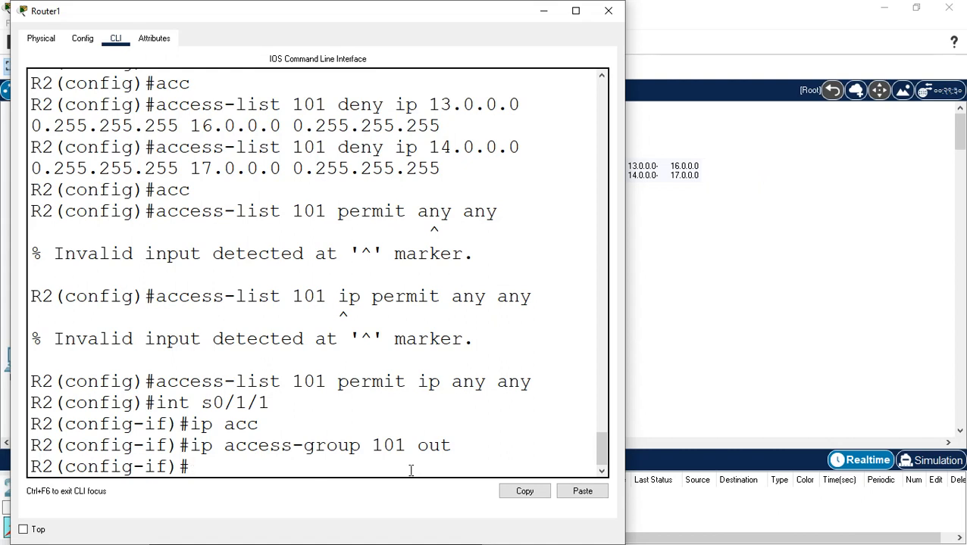
- Close the router's window and ping 16.0.0.2 from the command prompt of PC4
click(607, 12)
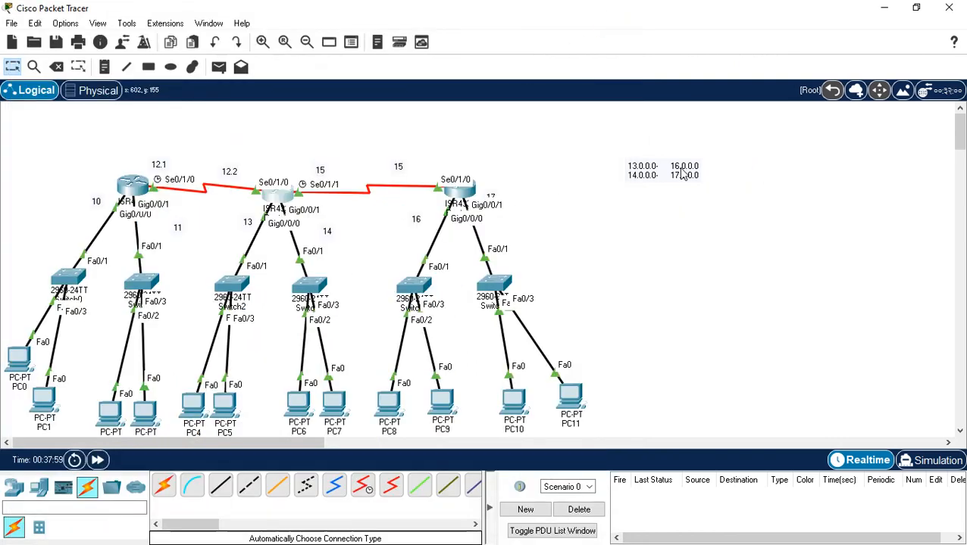
click(193, 416)
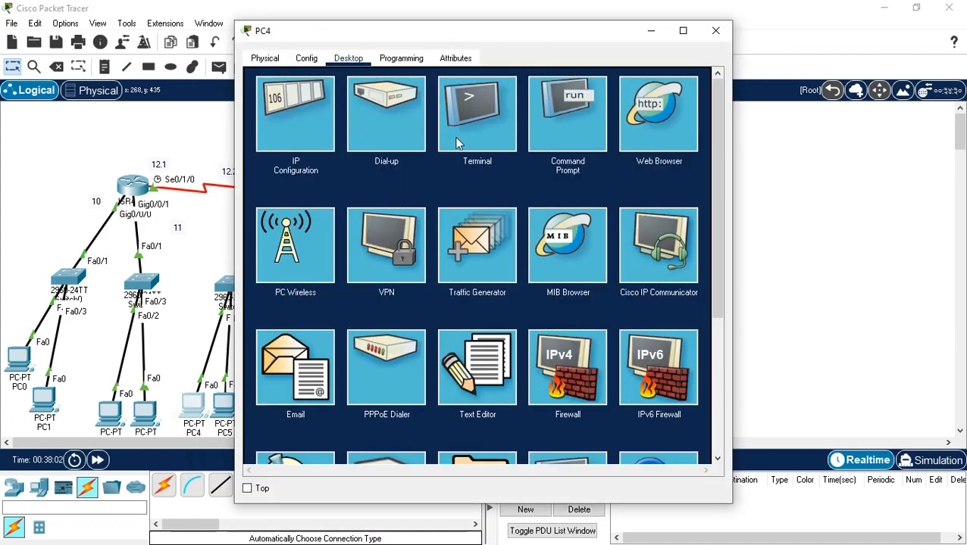
click(559, 121)
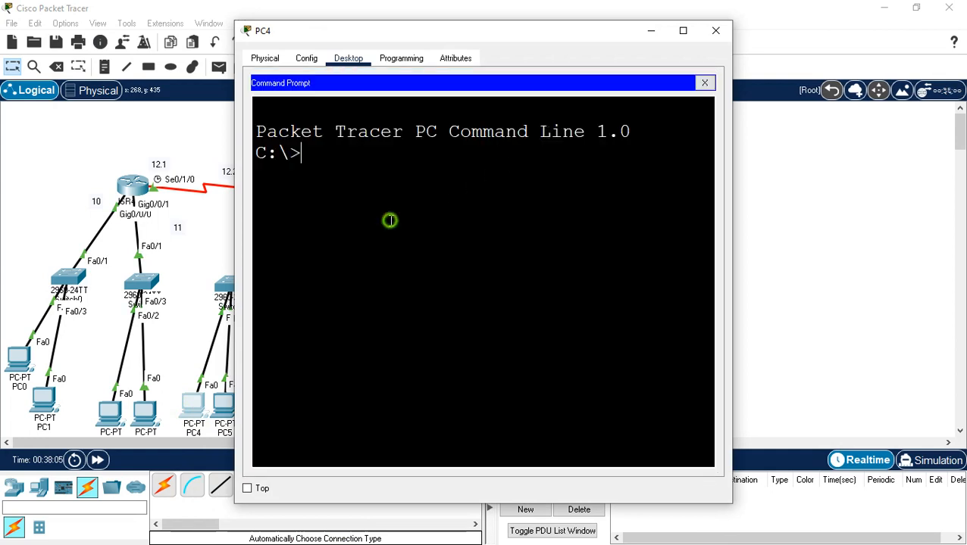
text(ping 13)
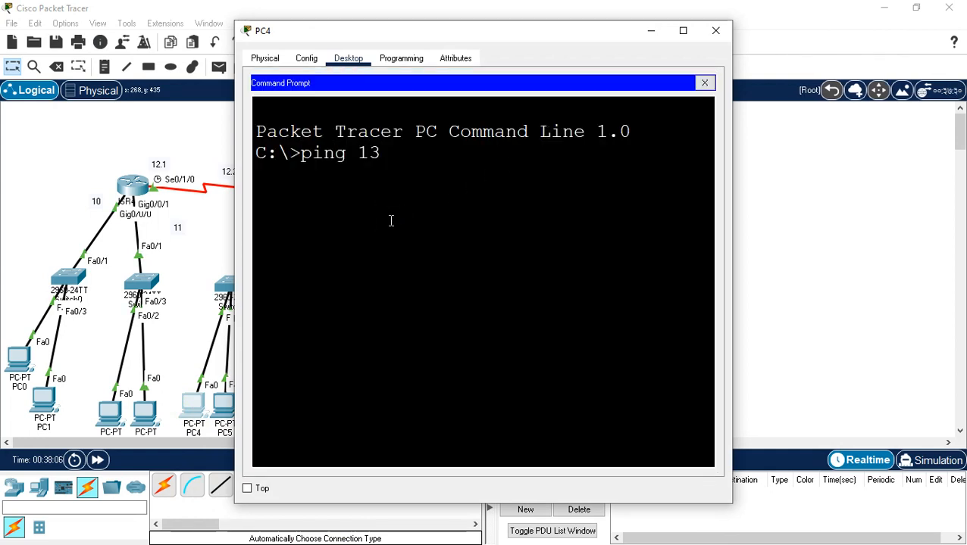
key(BackSpace)
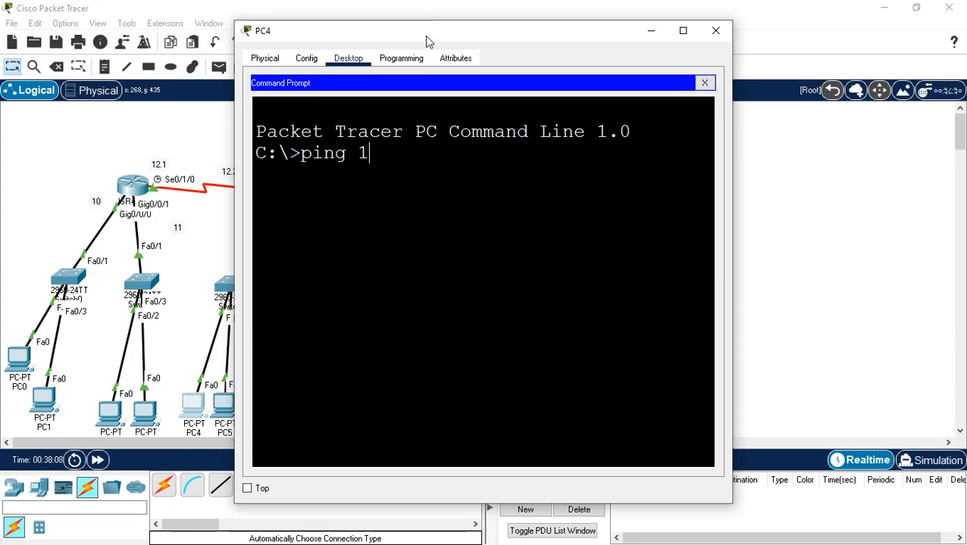
drag(421, 37, 298, 67)
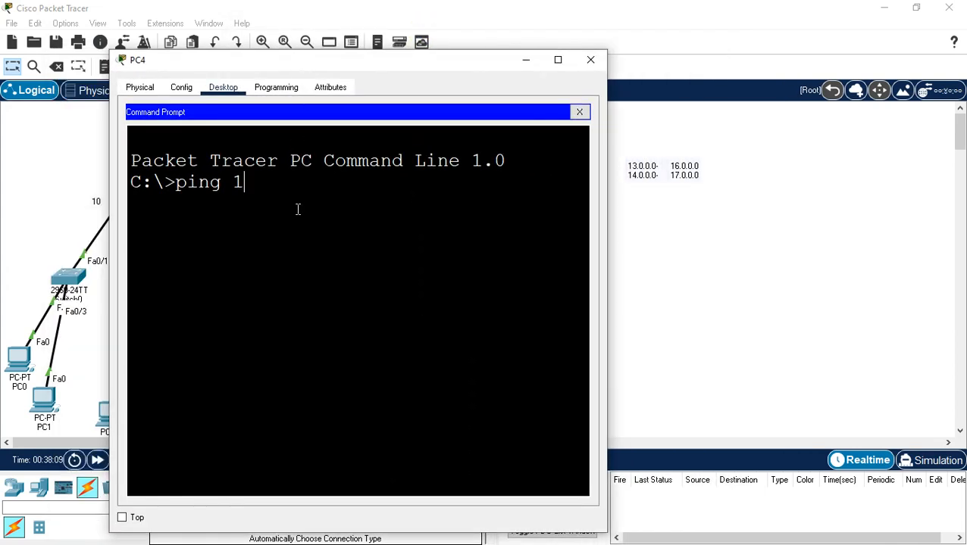
text(6.0.0)
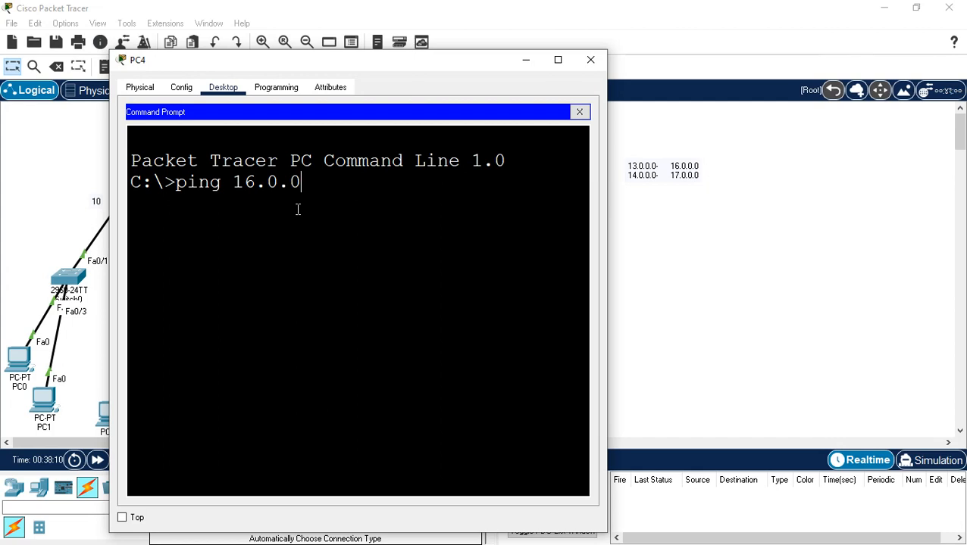
text(.2)
key(Return)
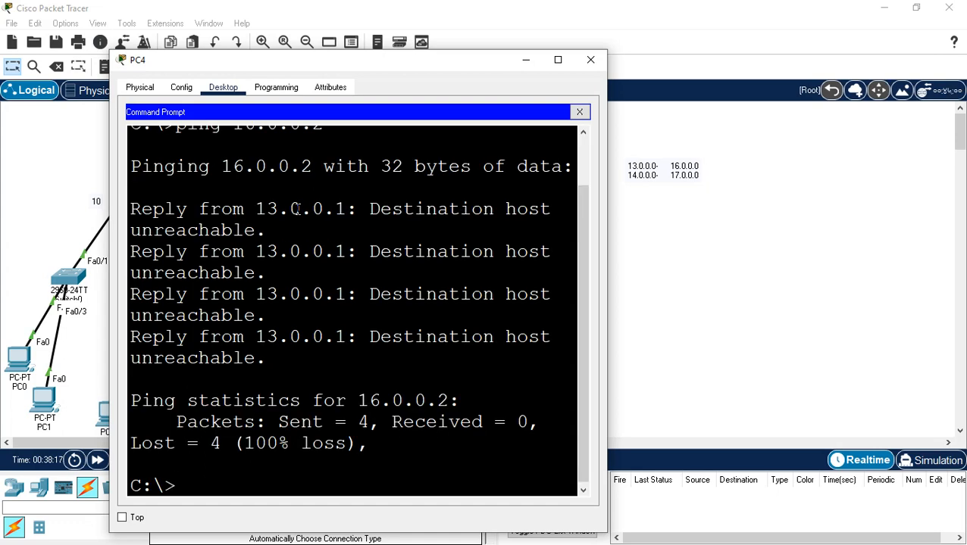
- Recall the ping on PC4, change its target to 17.0.0.2, run it, and close the PC's window
key(Up)
key(Left)
key(Left)
key(Left)
key(Left)
key(Left)
key(Left)
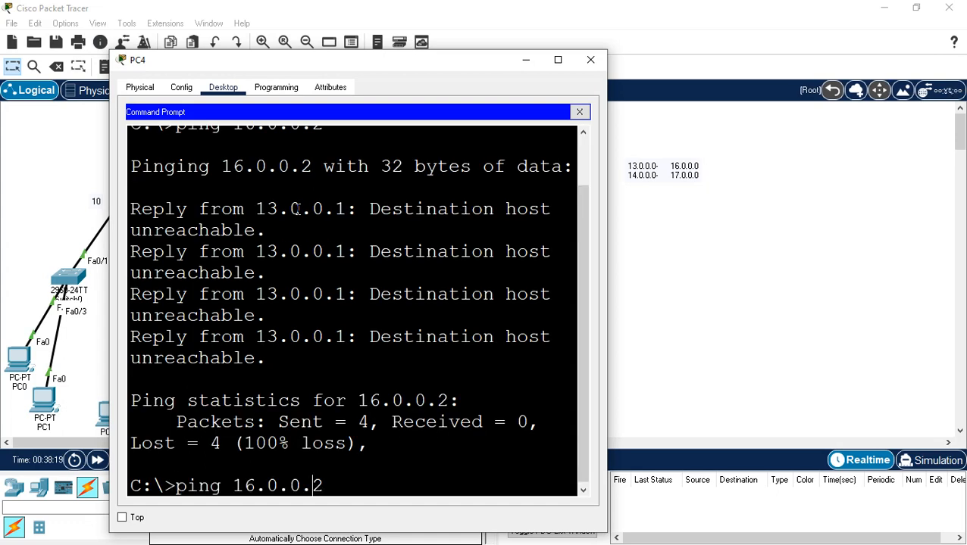
key(BackSpace)
text(7)
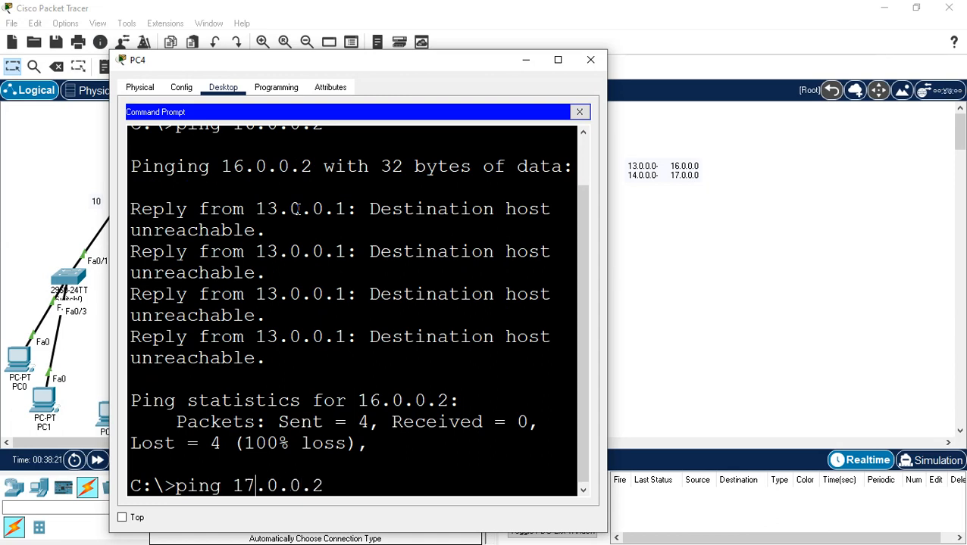
key(Return)
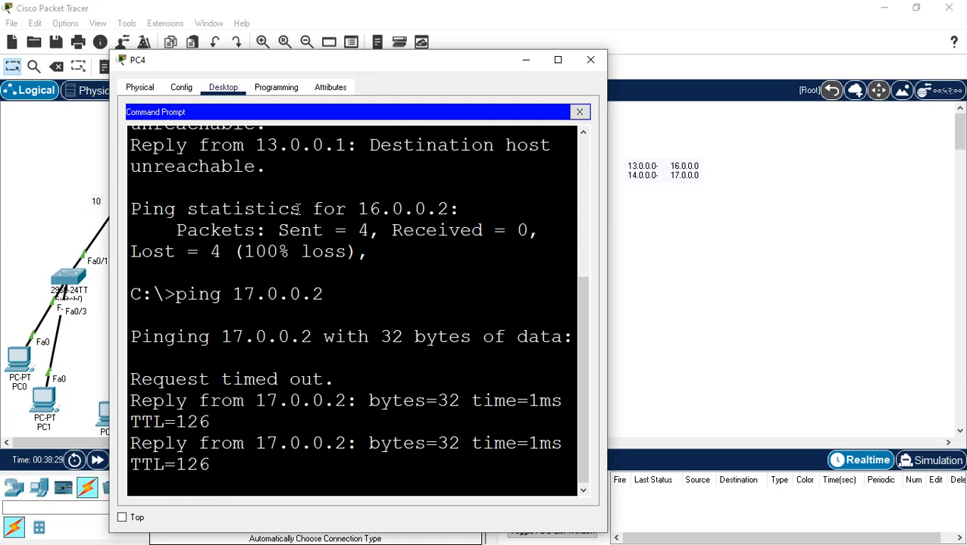
click(583, 61)
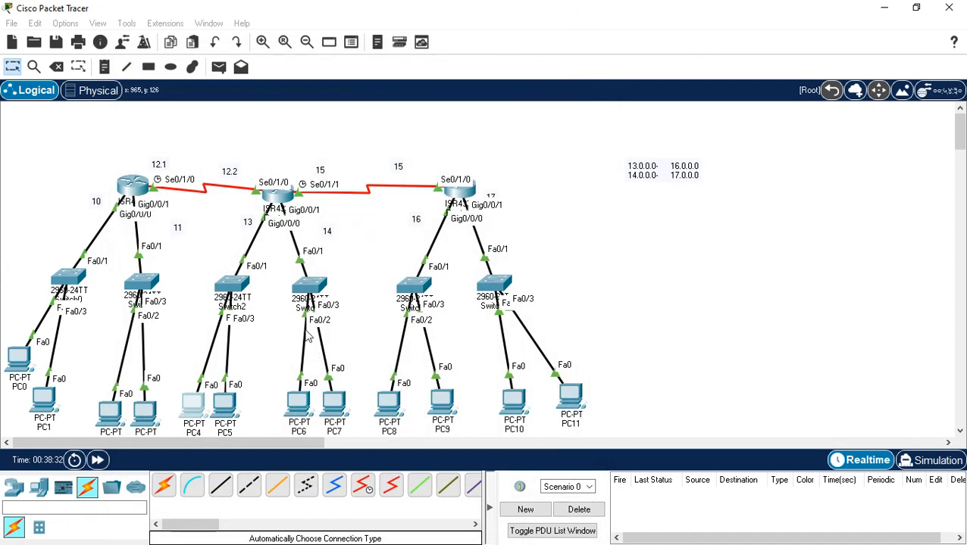
- Open the command prompt of PC6 and ping 17.0.0.2
click(294, 413)
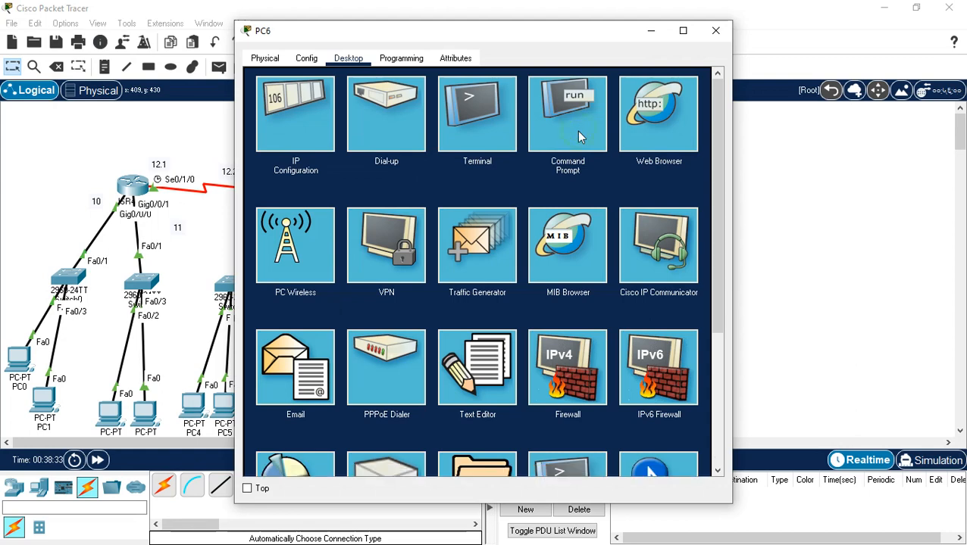
click(578, 136)
scroll(443, 429, down, 6)
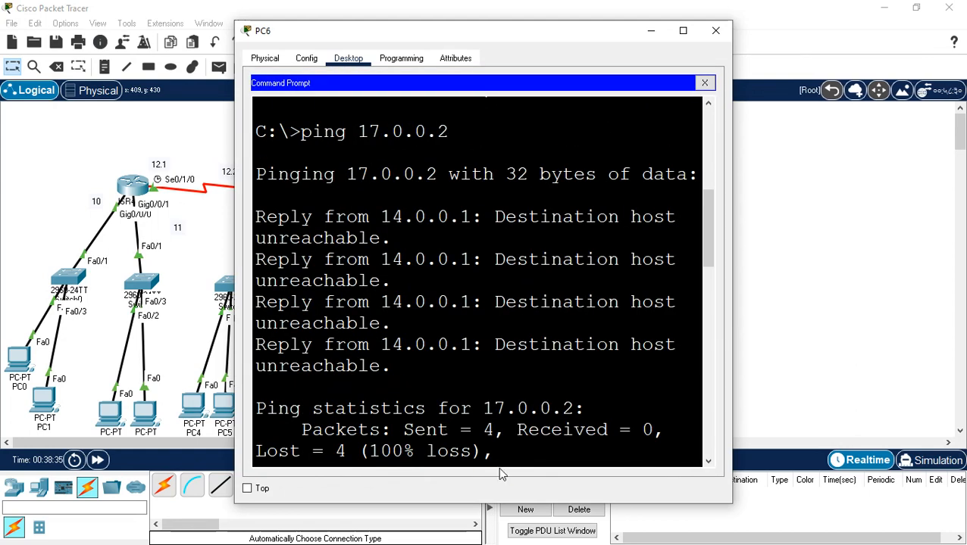
key(Return)
key(Return)
key(Return)
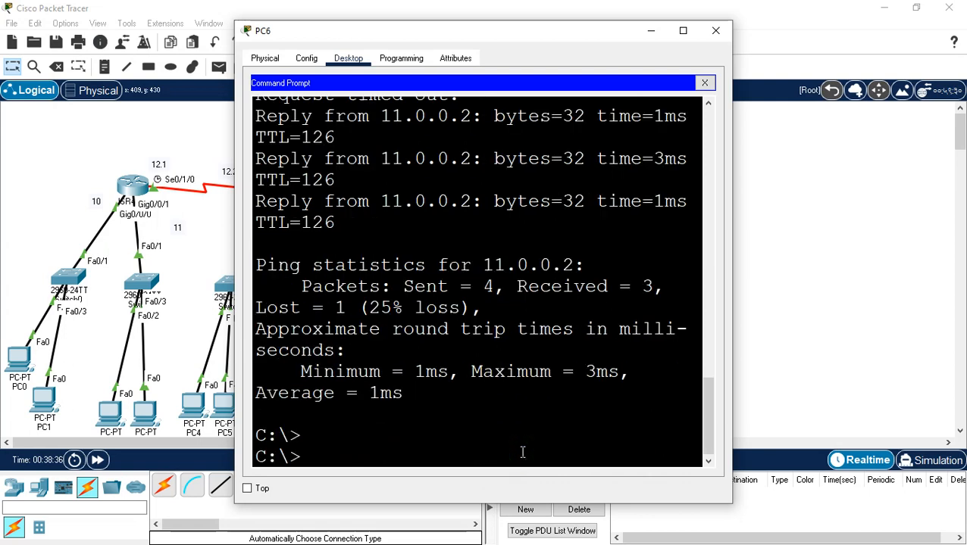
key(Return)
text(ping )
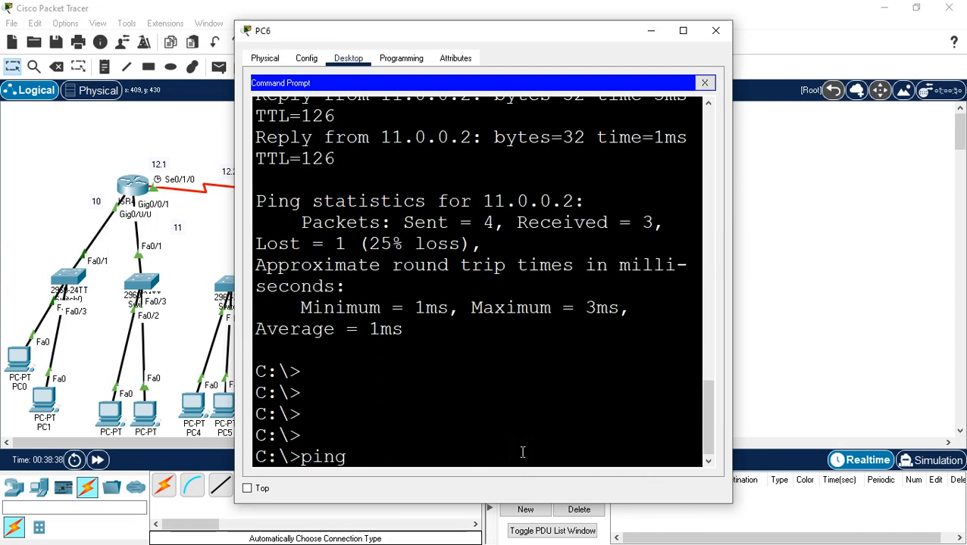
text(17)
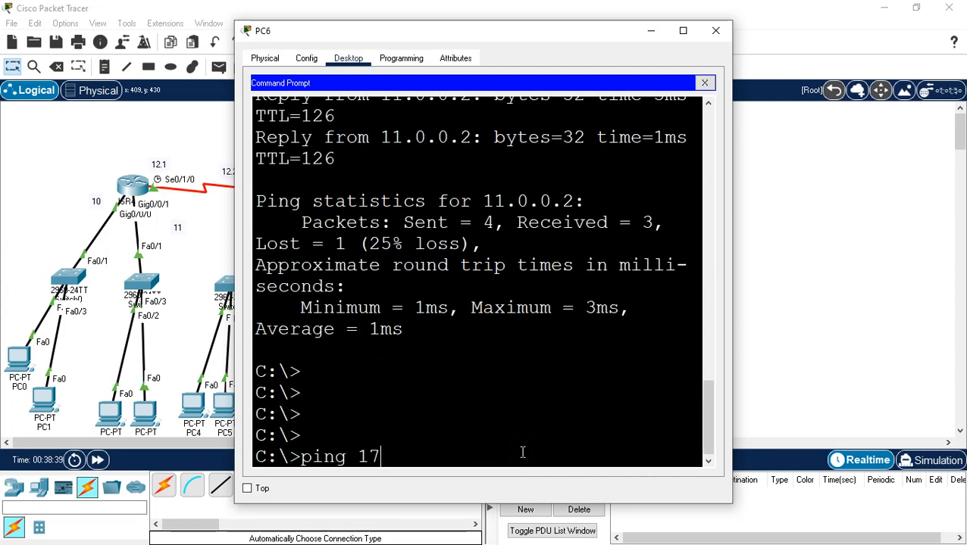
text(.0.0.)
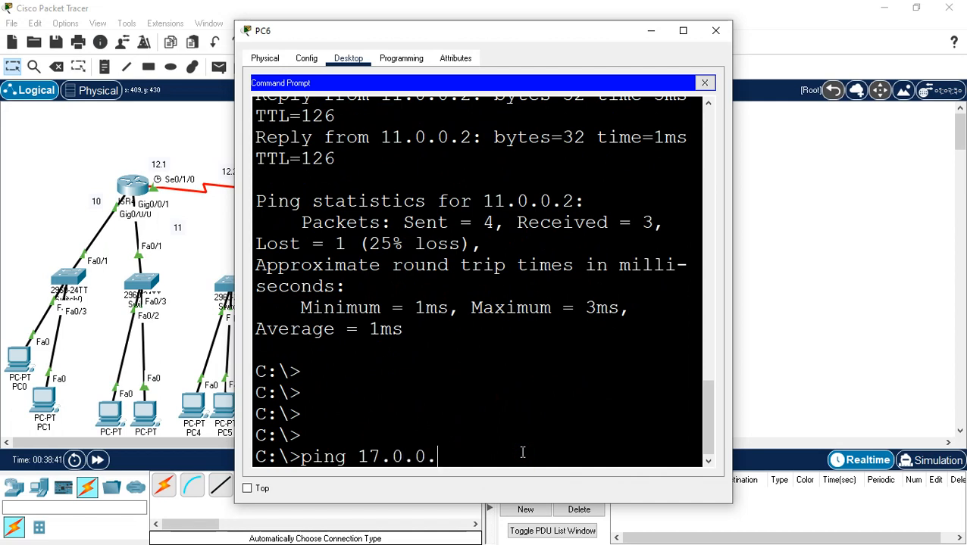
text(2)
key(Return)
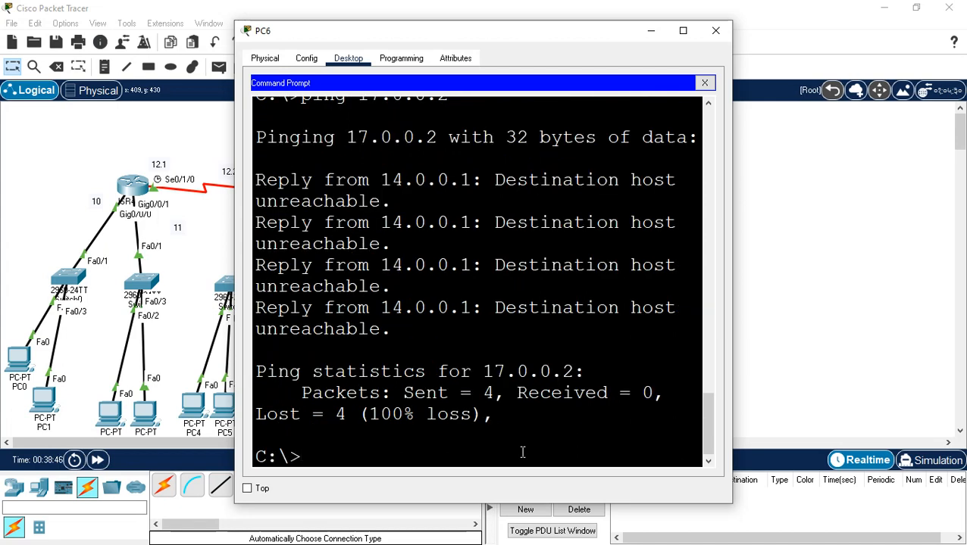
- Recall the ping on PC6, change its target to 16.0.0.2, run it, and close the PC's window
key(Up)
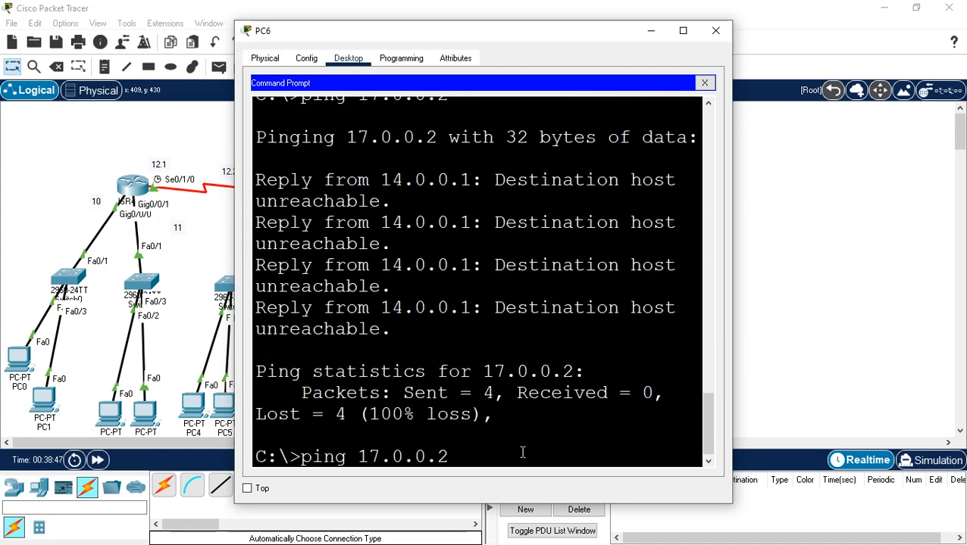
key(Left)
key(Left)
key(Left)
key(Left)
key(Left)
key(Left)
key(BackSpace)
text(6)
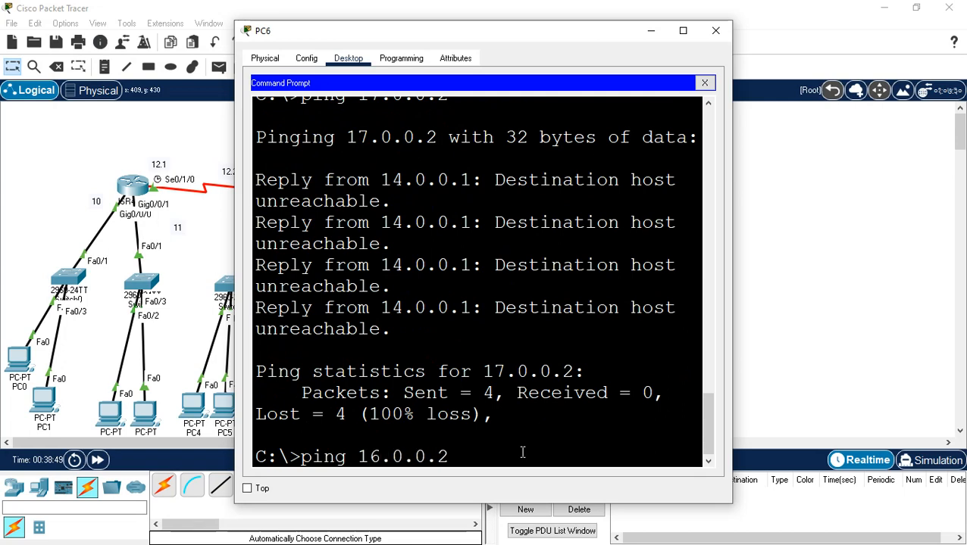
key(Return)
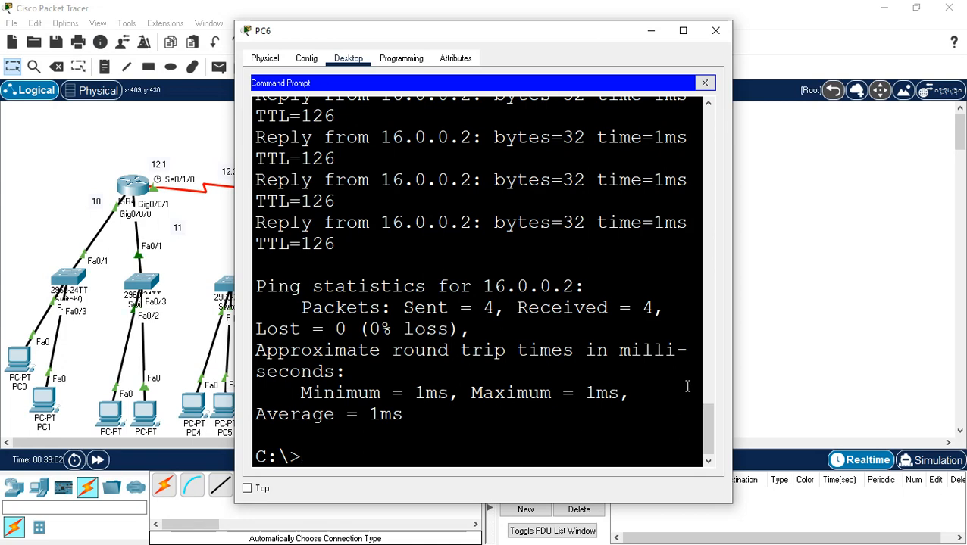
click(715, 31)
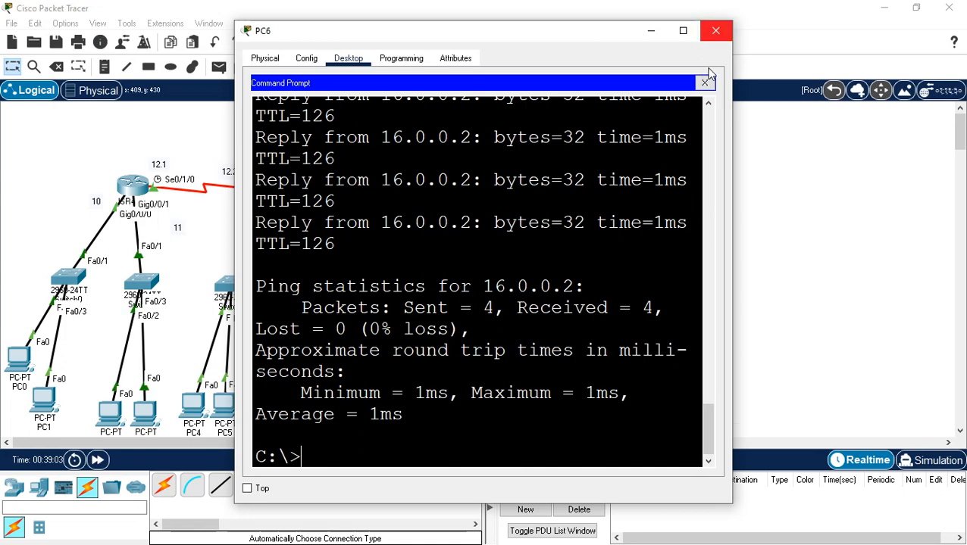